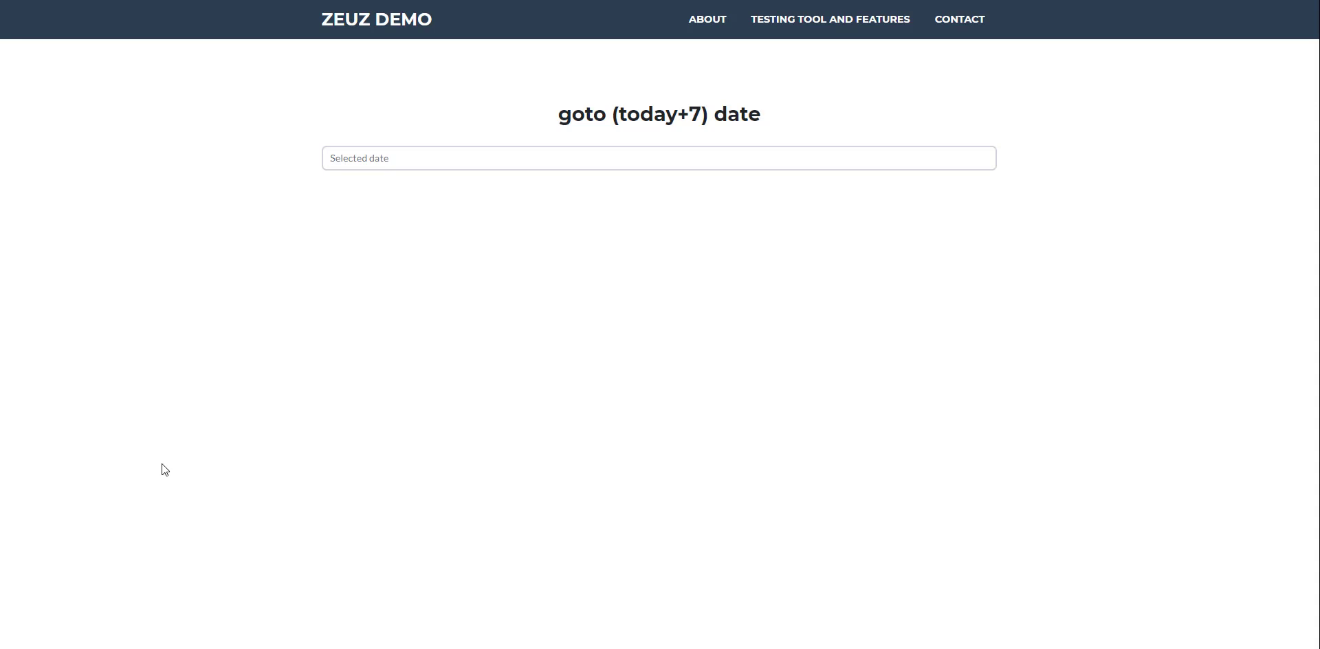
Try 27 April 2020 in the demo page's date field and check the feedback message
click(386, 159)
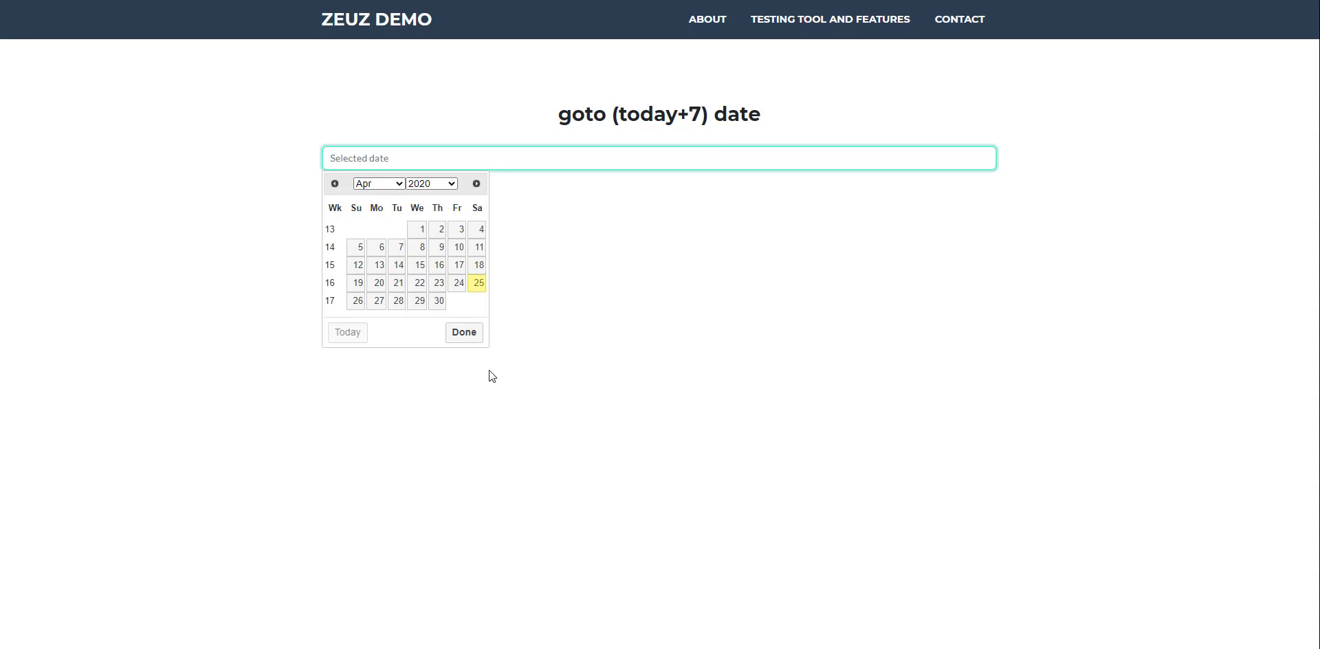
click(375, 301)
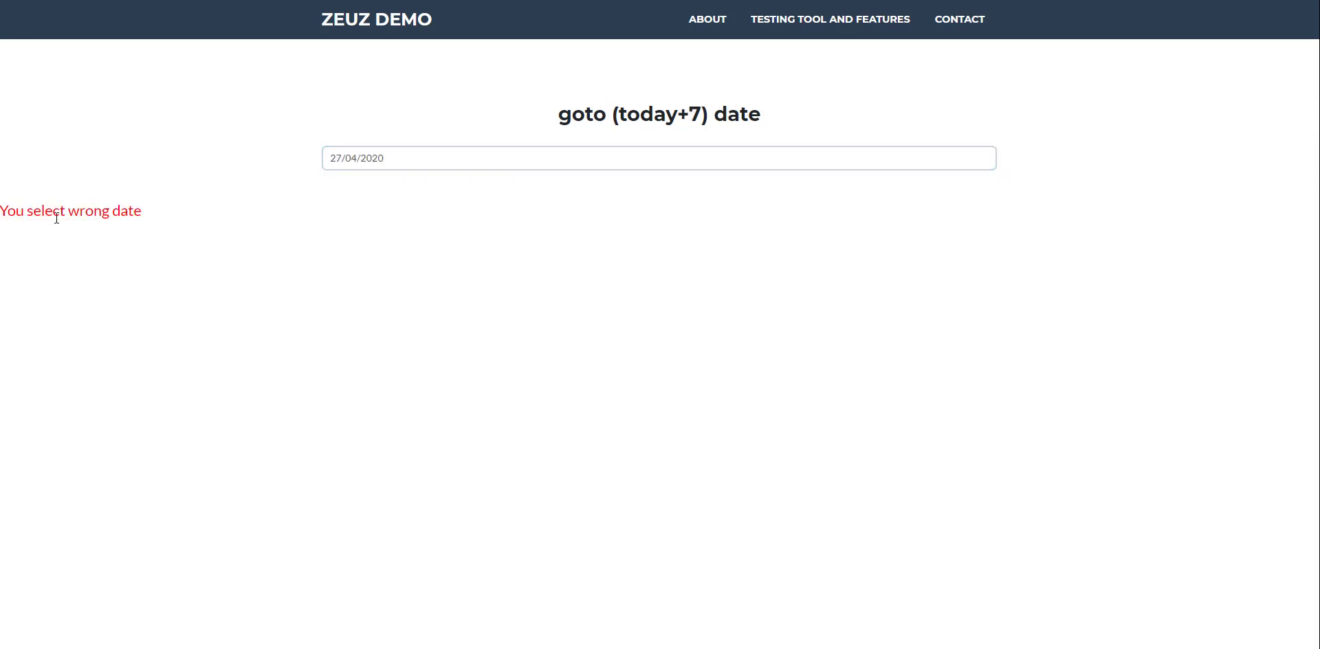
drag(7, 211, 157, 212)
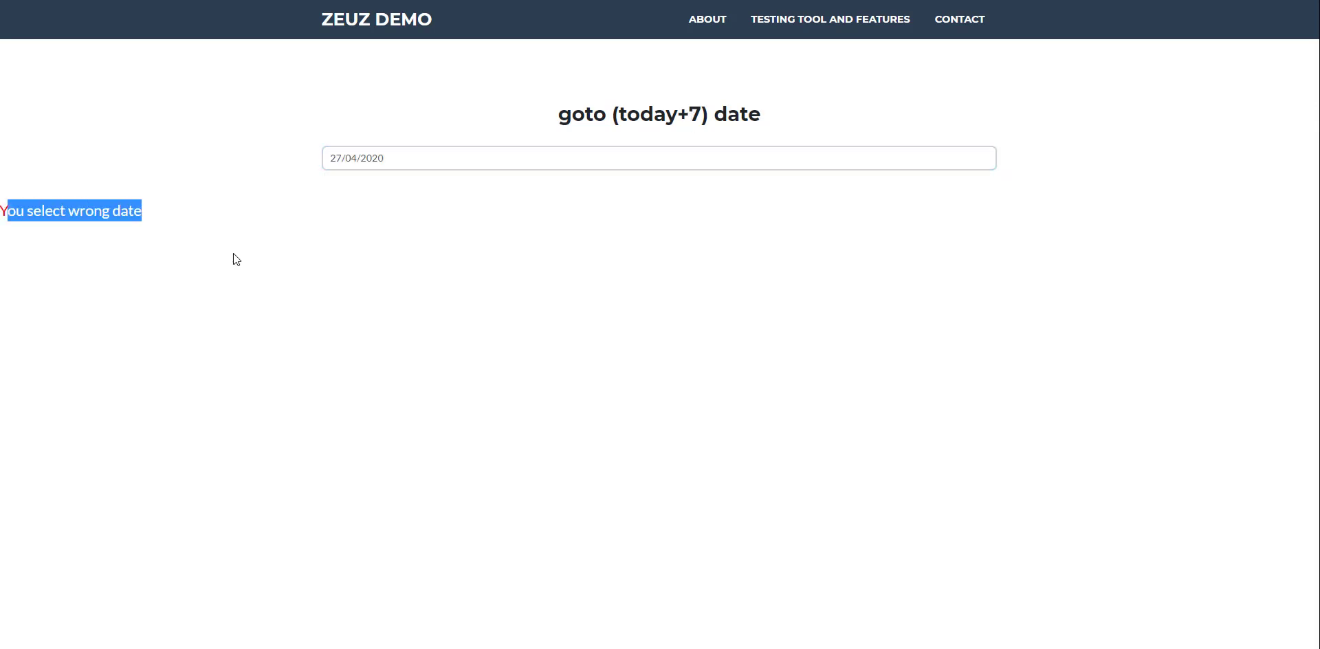
Select 2 May 2020, seven days from today, in the date field and check the feedback message
click(390, 160)
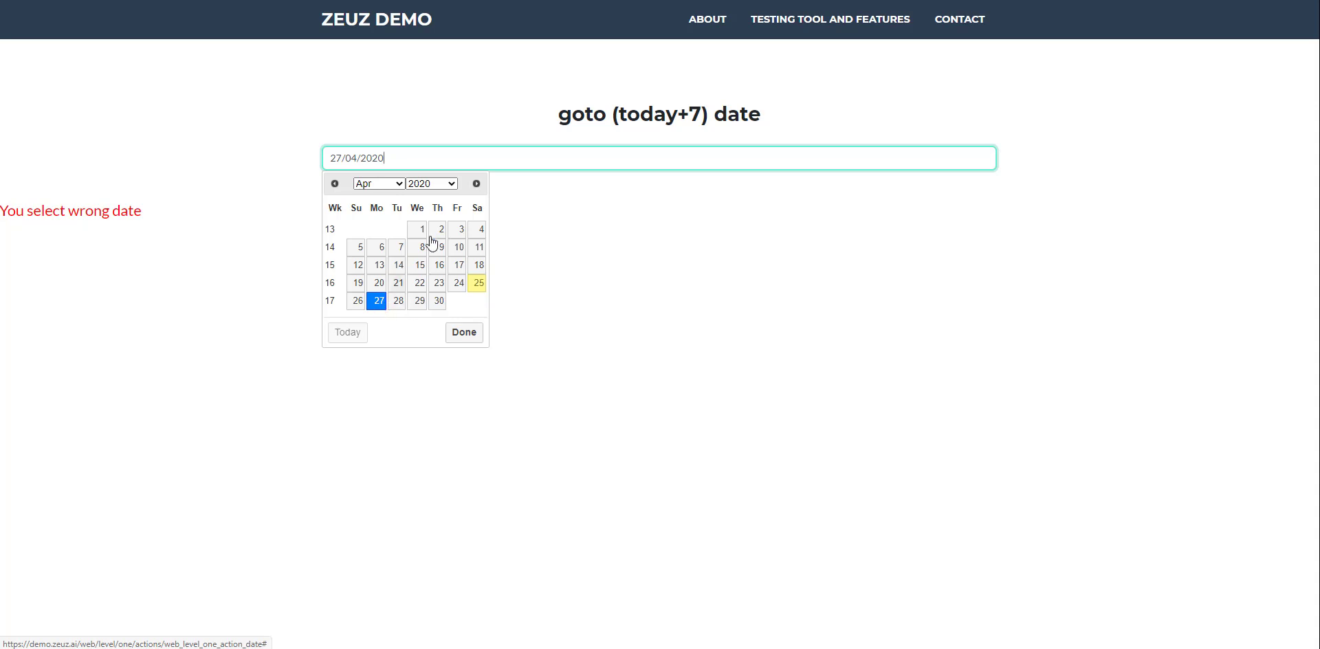
click(476, 183)
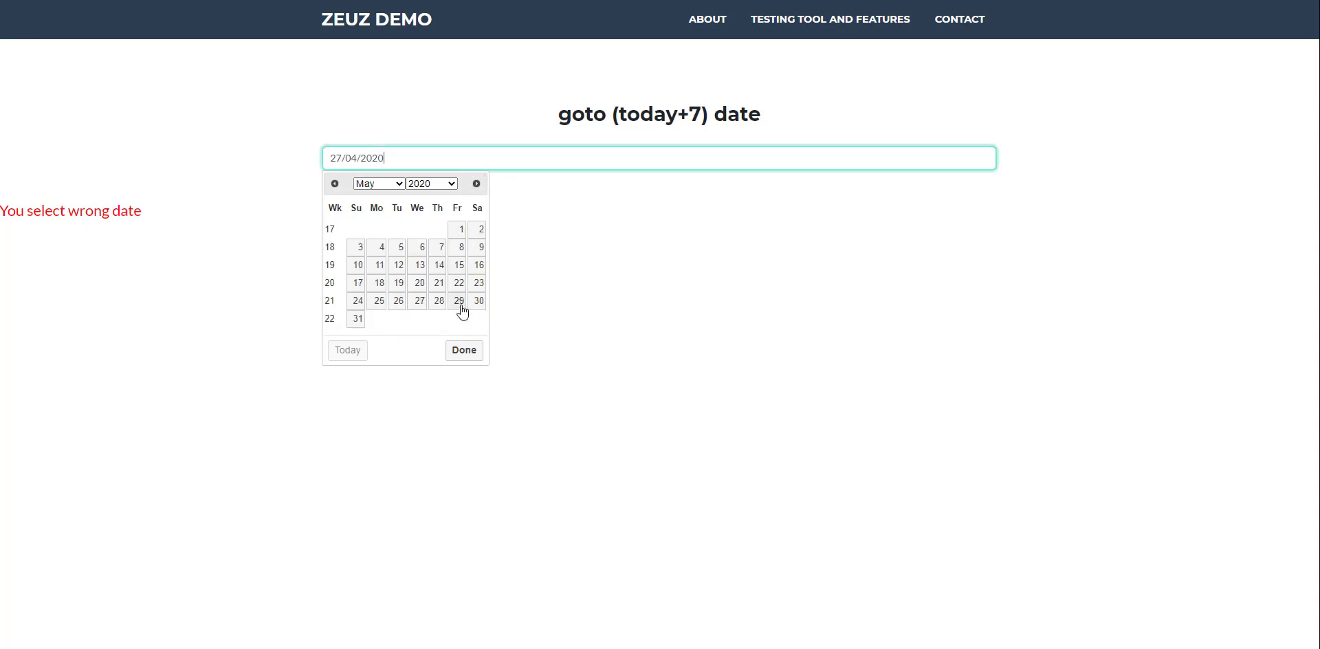
click(479, 230)
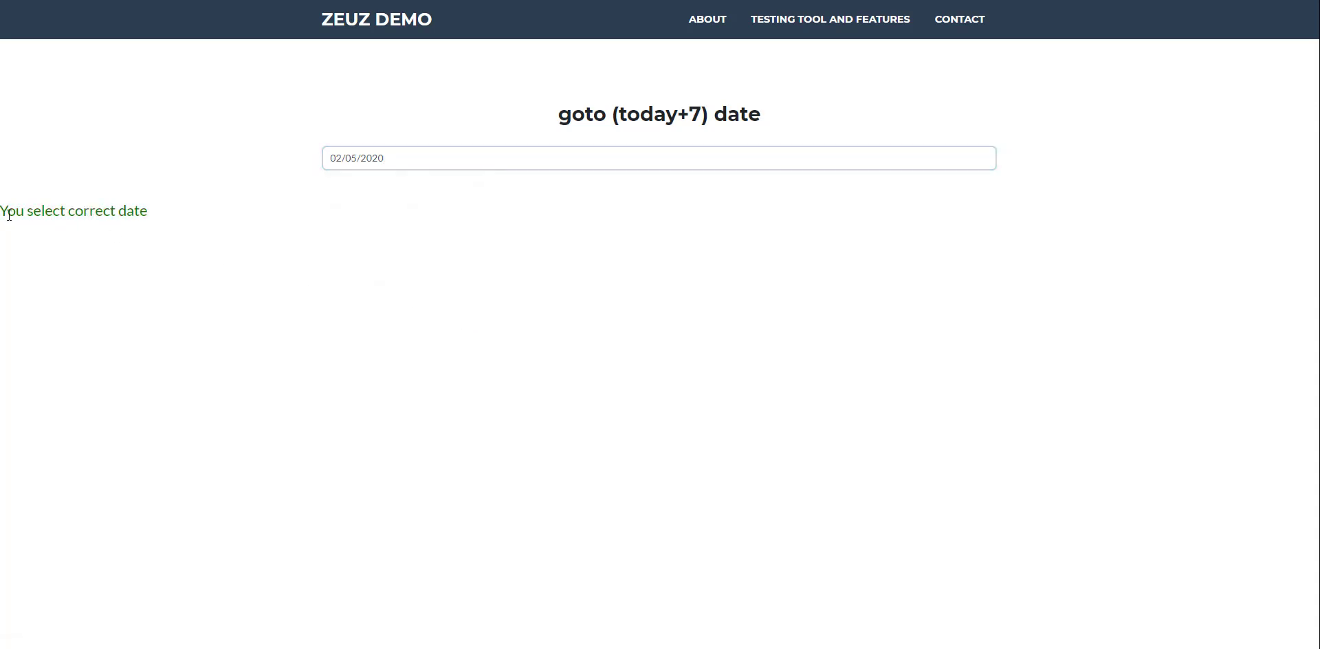
drag(7, 213, 187, 217)
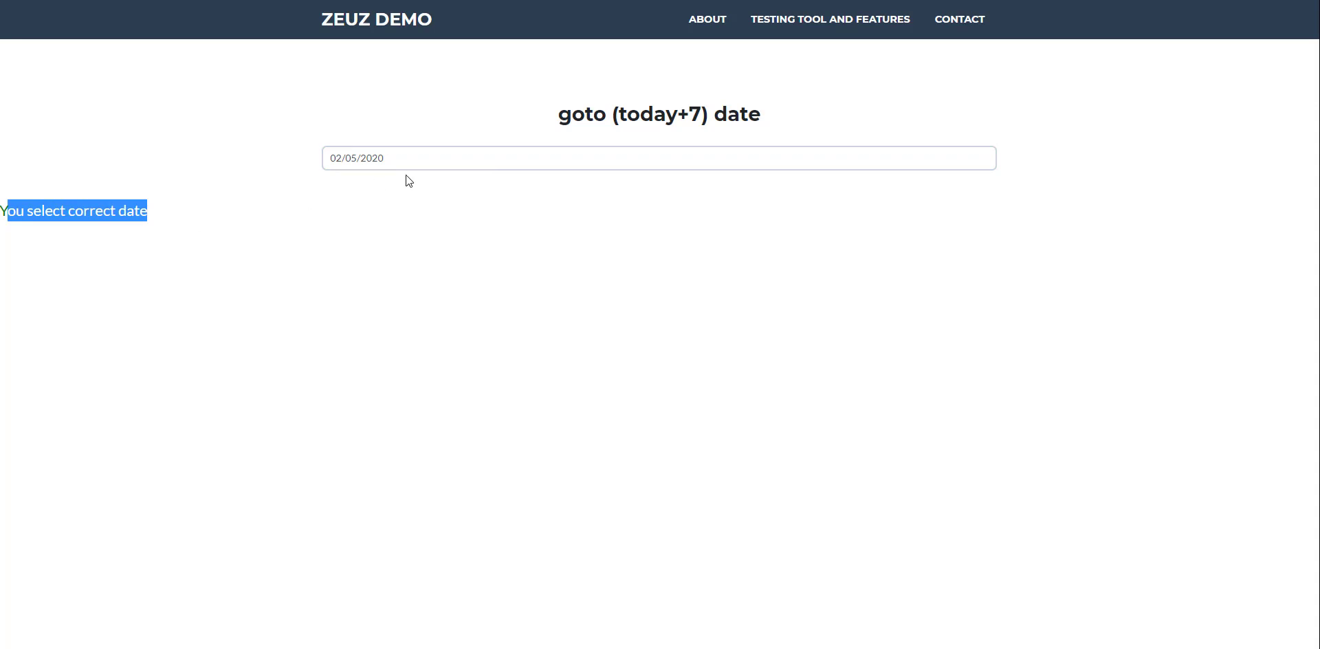
Clear the date from the demo page's field and dismiss the calendar
click(427, 164)
key(BackSpace)
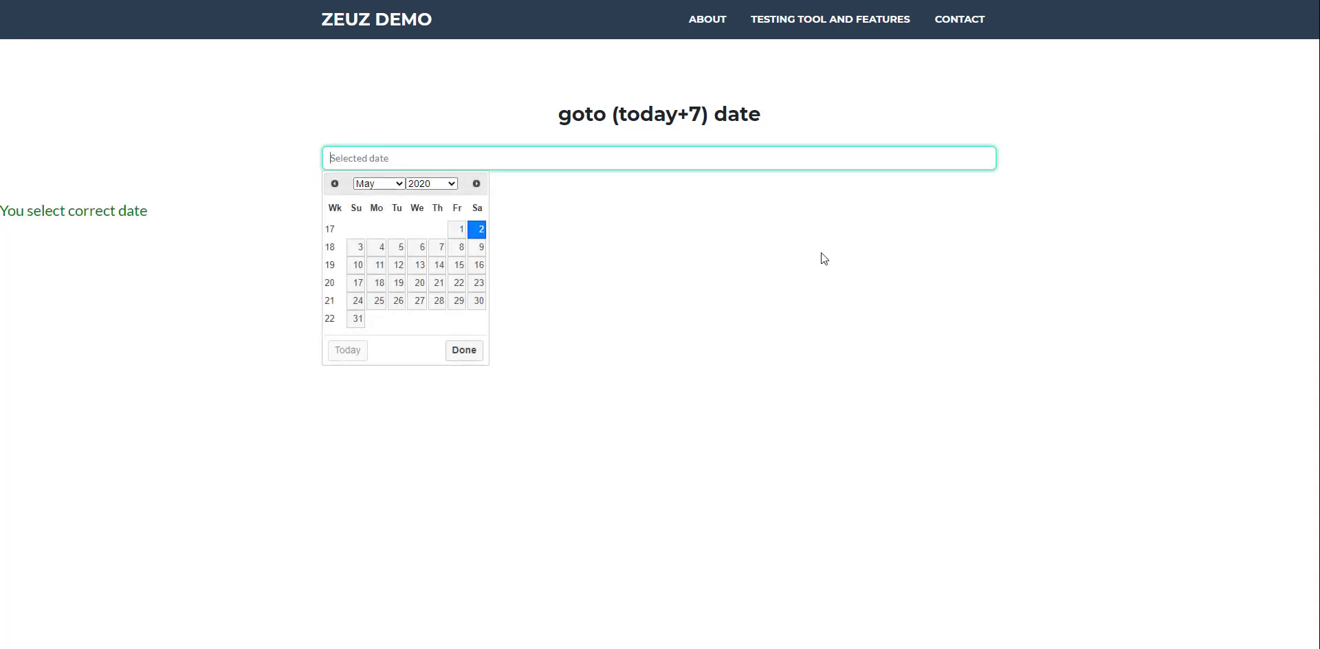
click(822, 258)
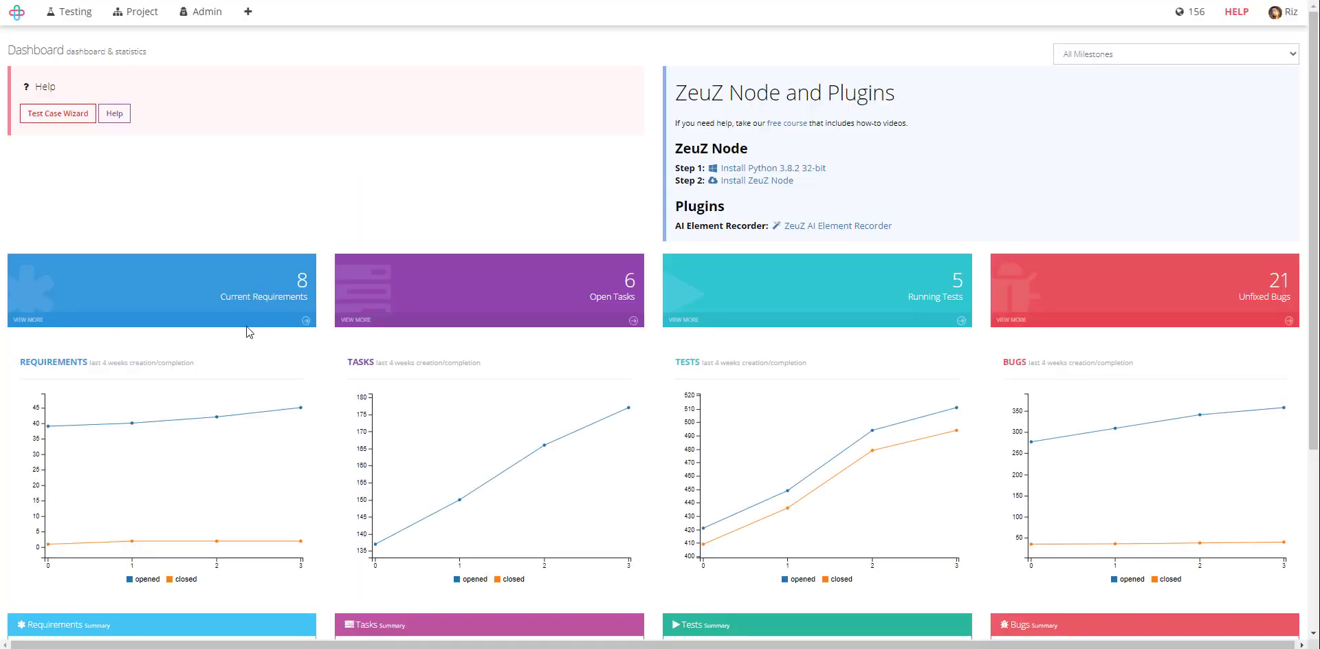
Create and submit a new test case titled "Date example" in ZeuZ, keeping the default details
click(68, 12)
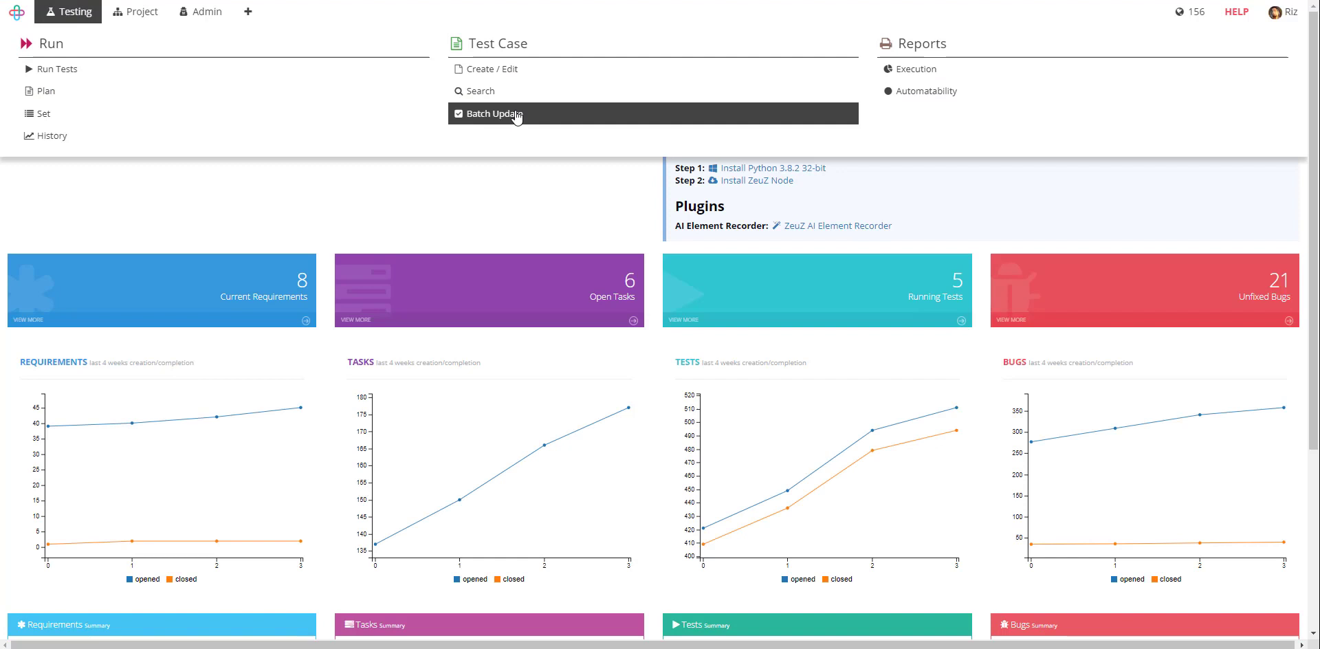
click(510, 69)
click(81, 83)
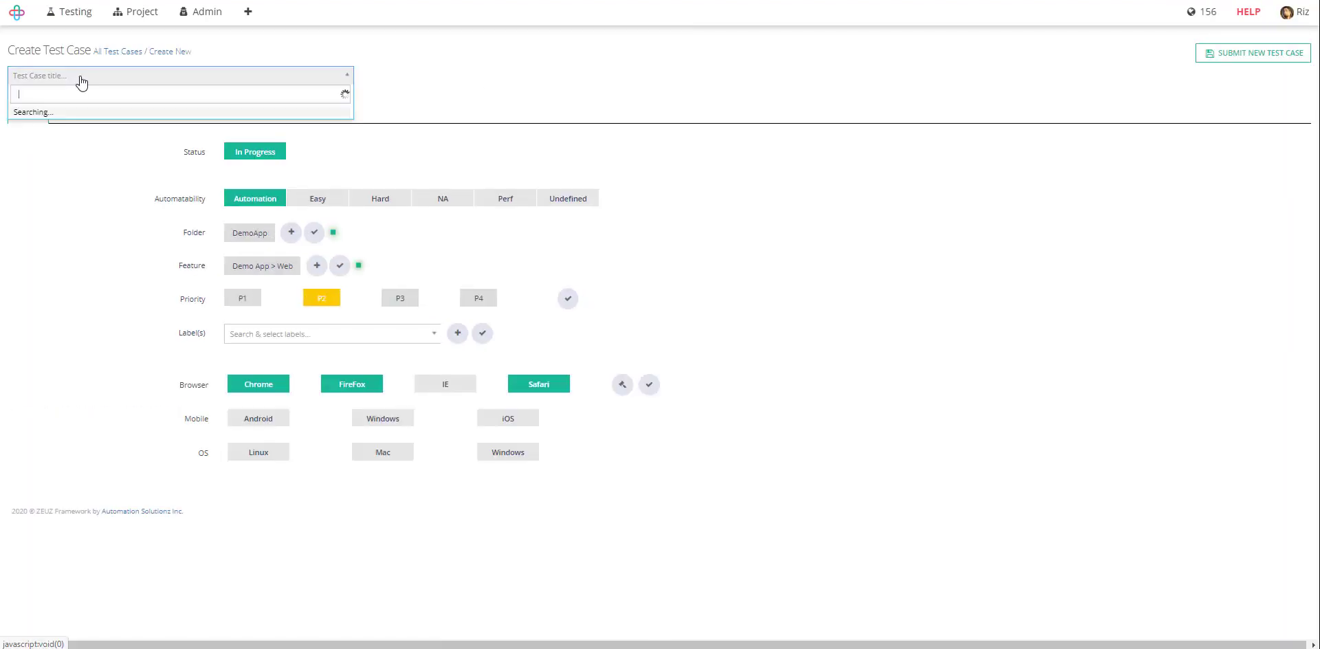
text(Date example)
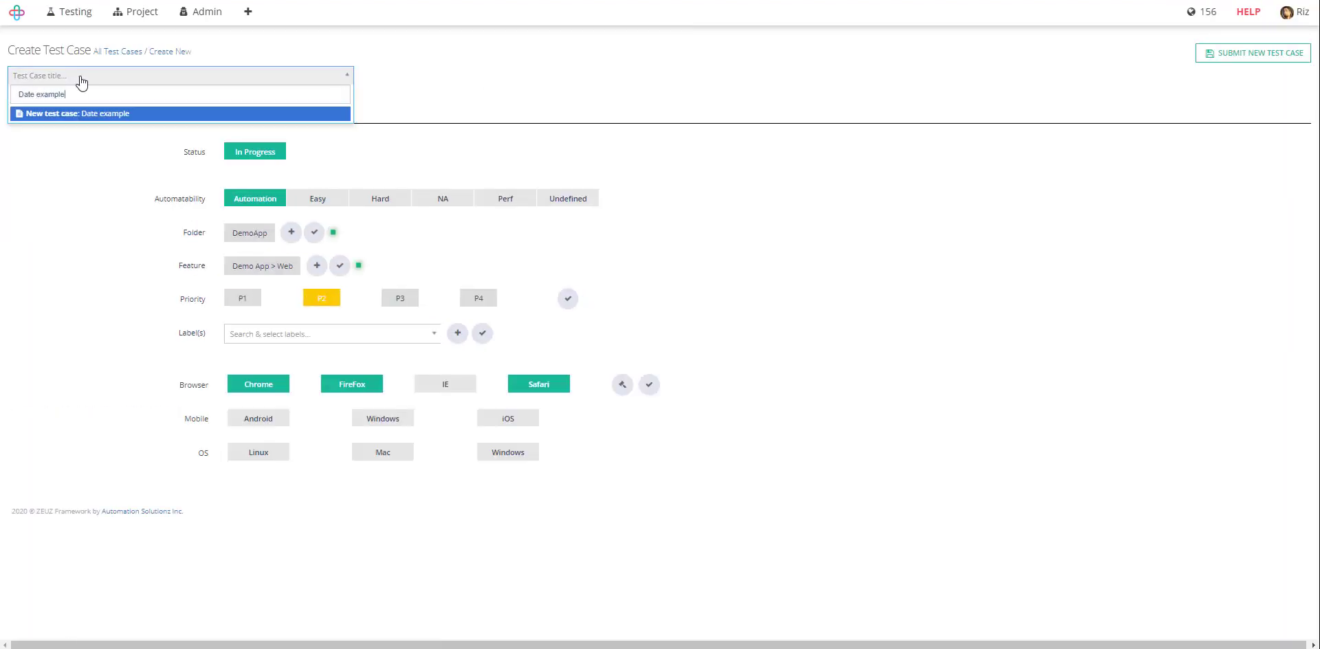
key(Return)
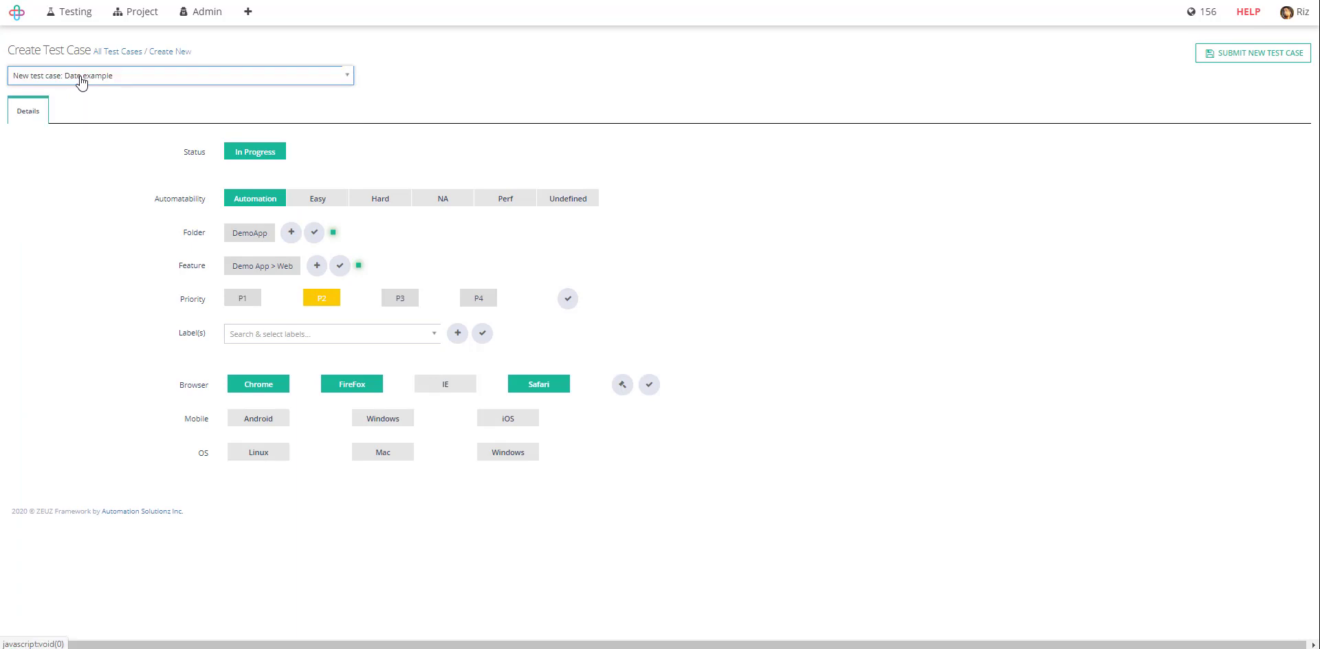
click(1271, 55)
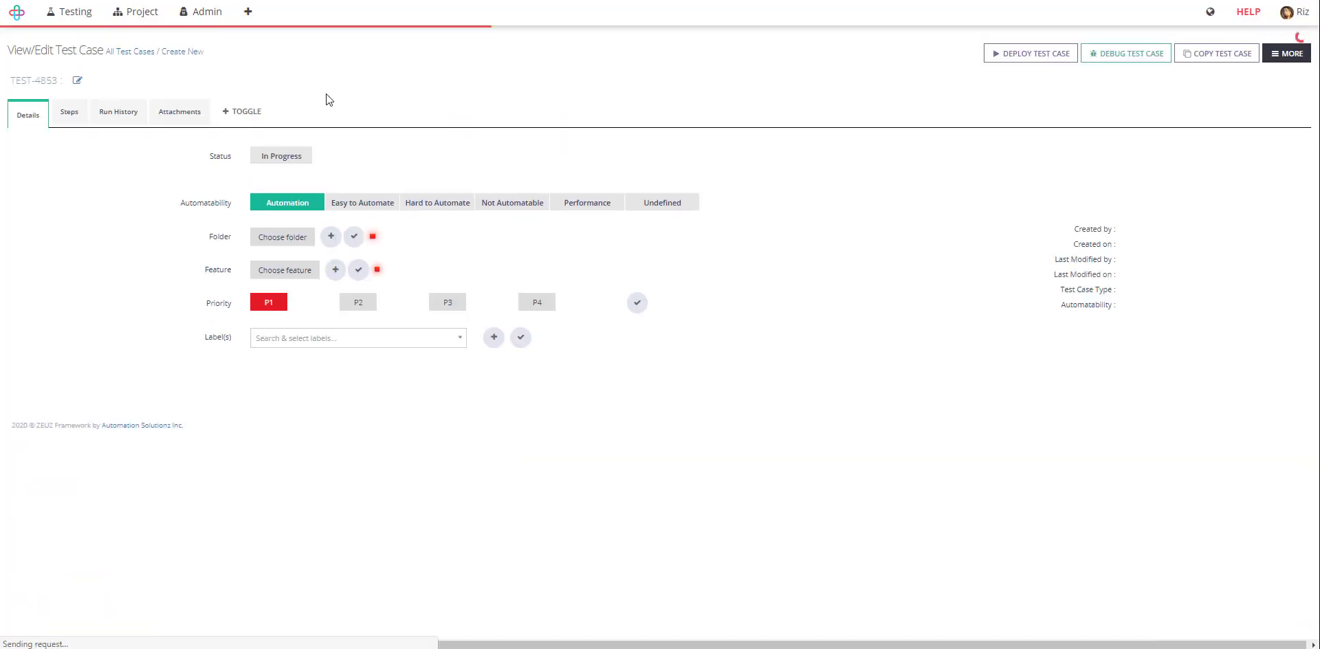
Add the existing step "Go To Demo Login Page" to the test case's steps
click(68, 124)
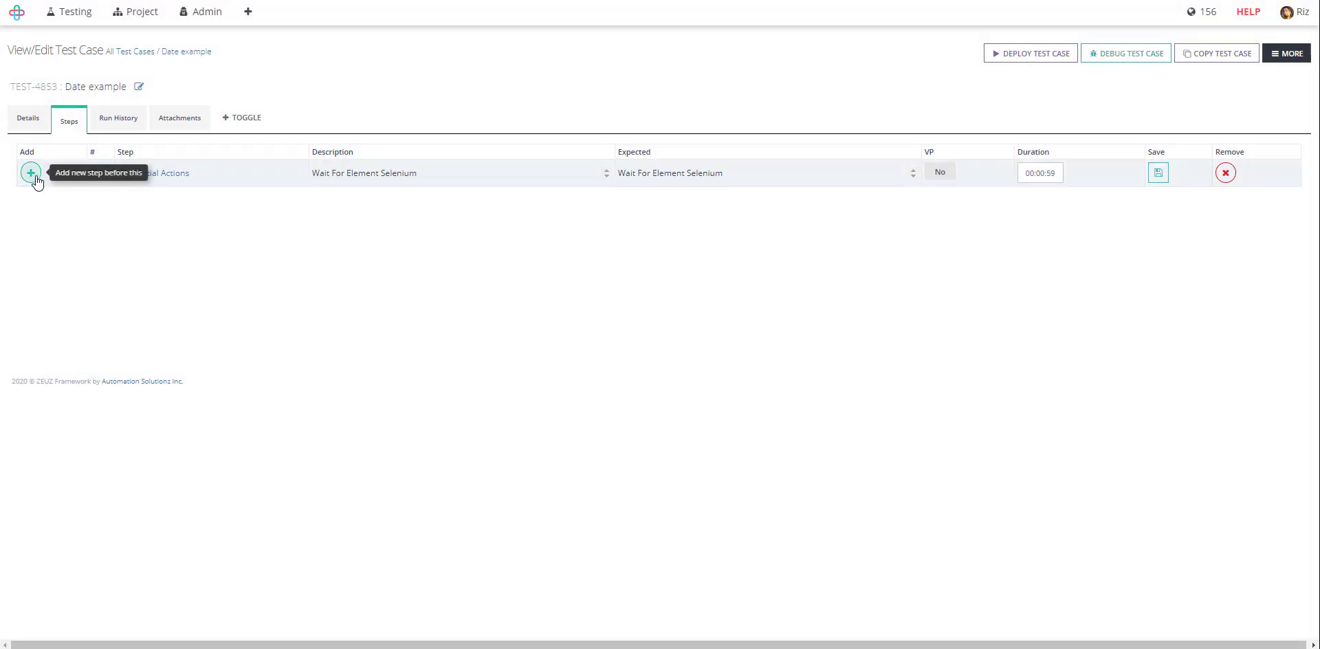
click(34, 178)
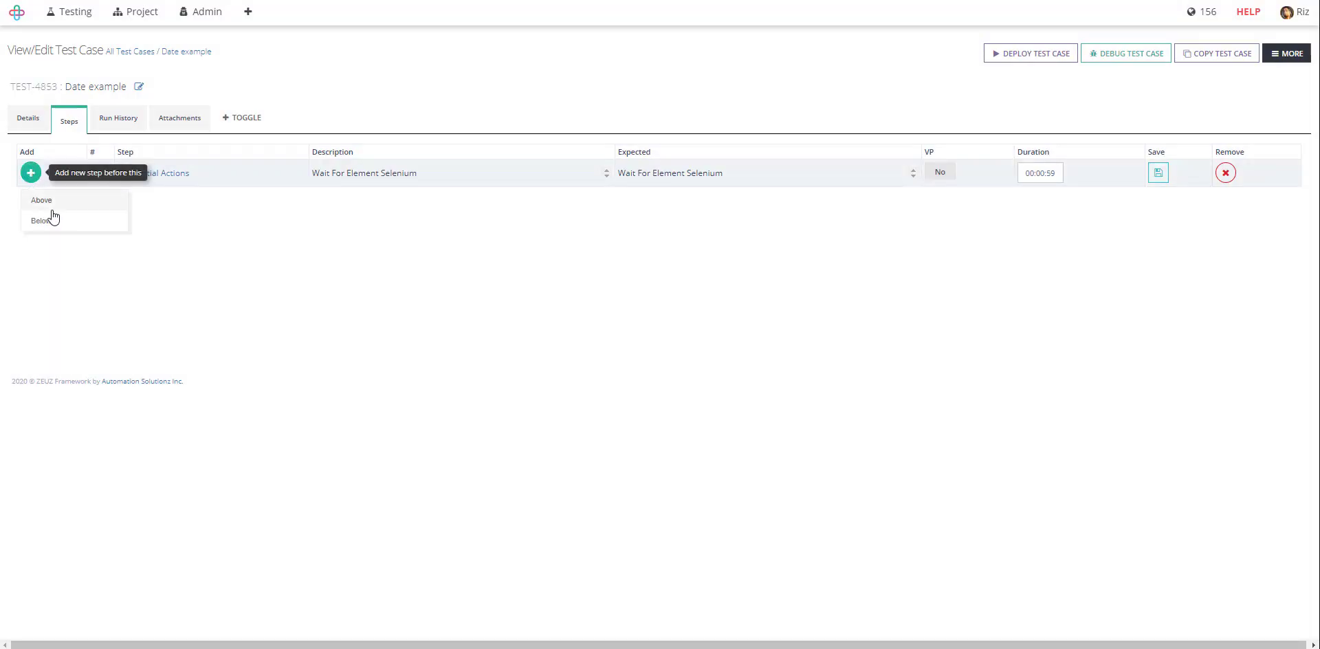
click(39, 219)
click(547, 89)
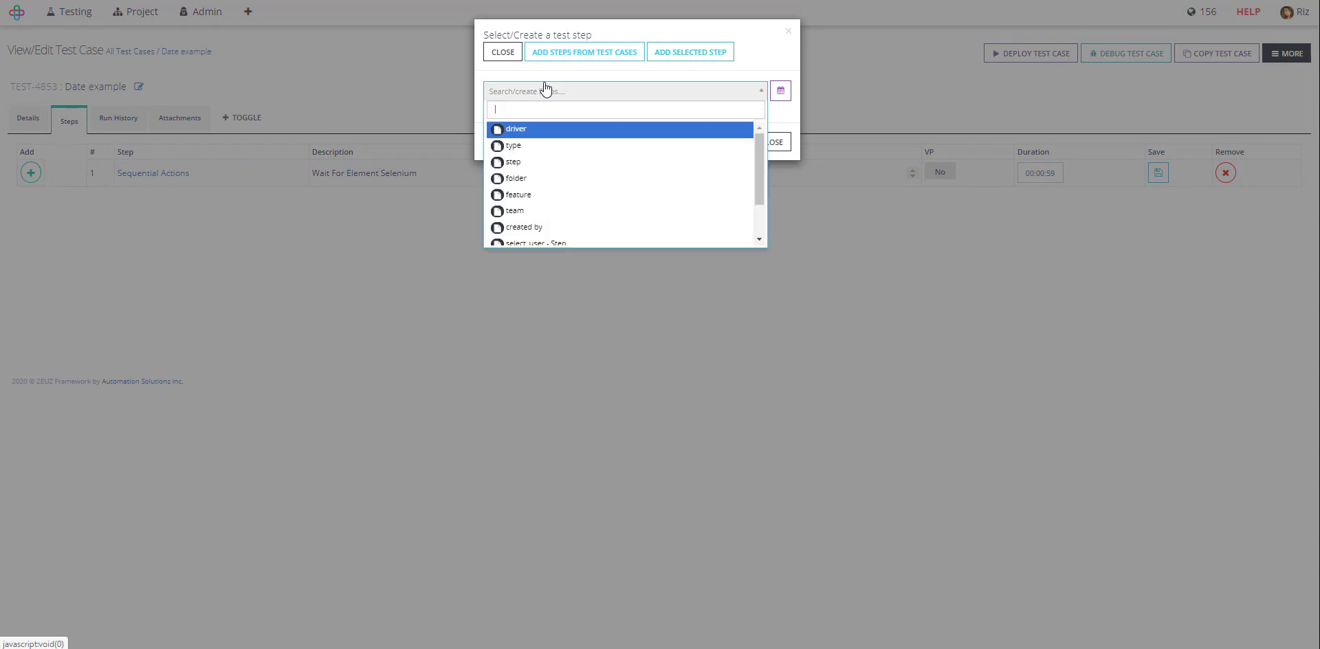
text(Go ty)
key(BackSpace)
text(o)
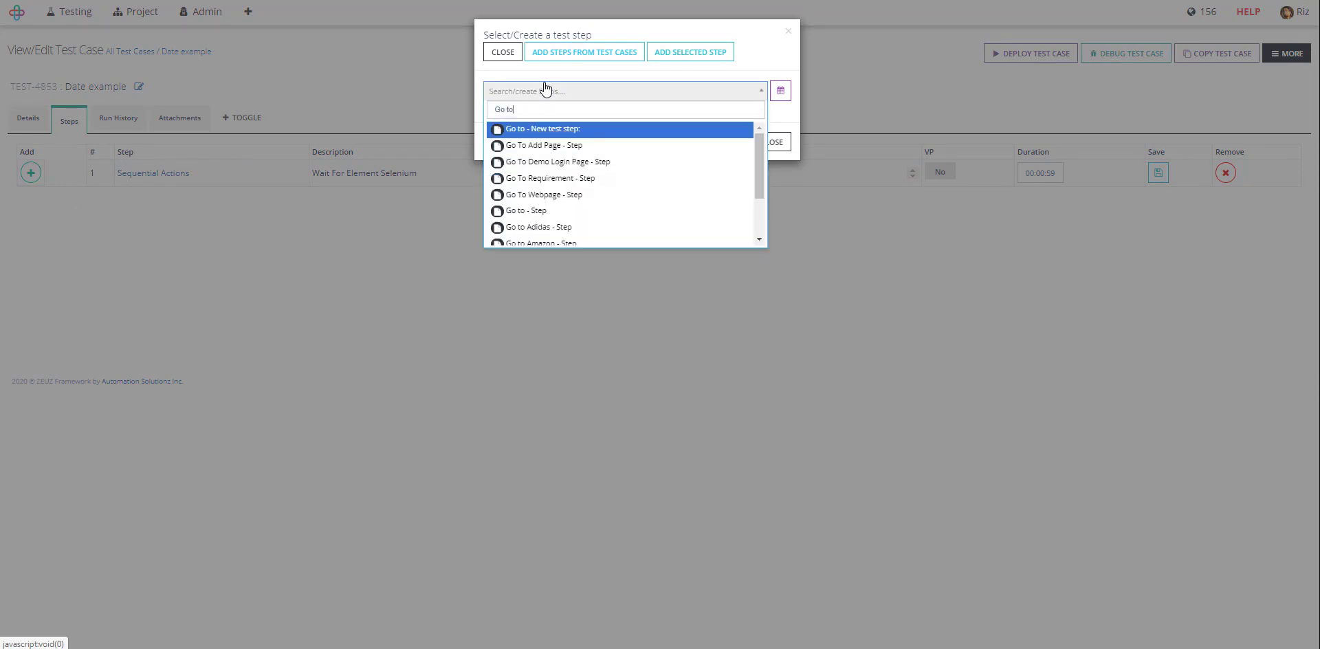
click(566, 164)
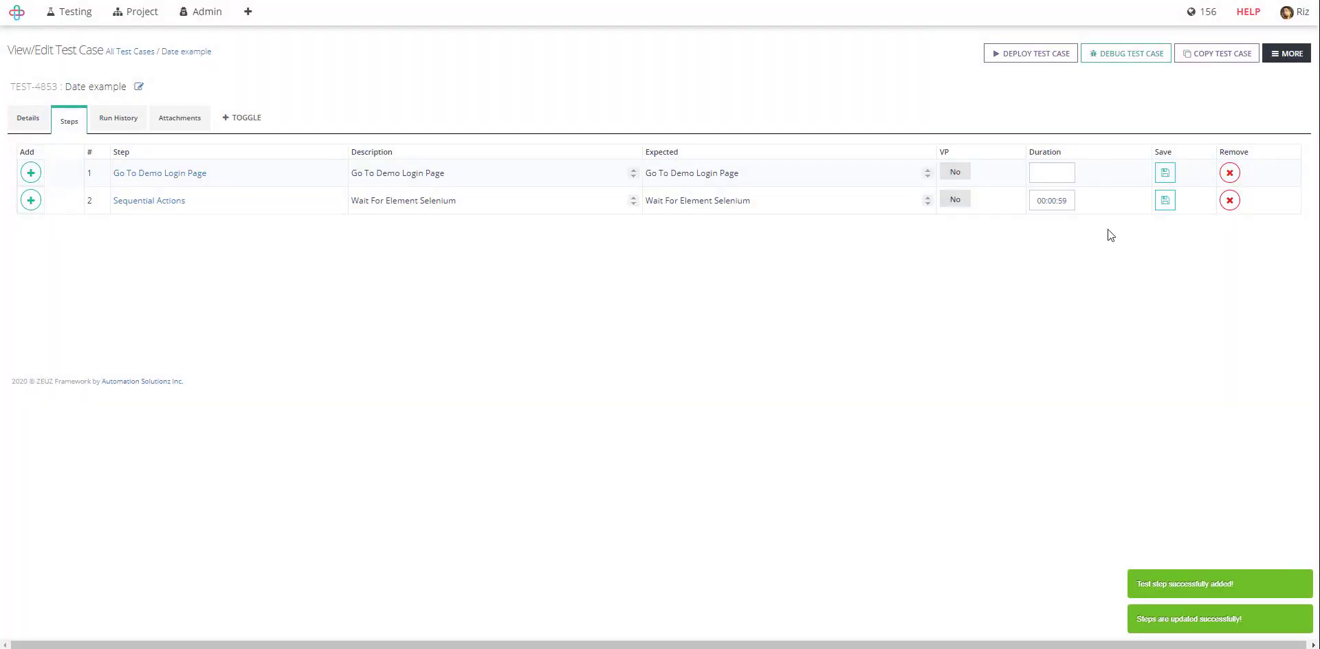
Remove the Sequential Actions step and set VP to Yes for the Go To Demo Login Page step
click(1229, 200)
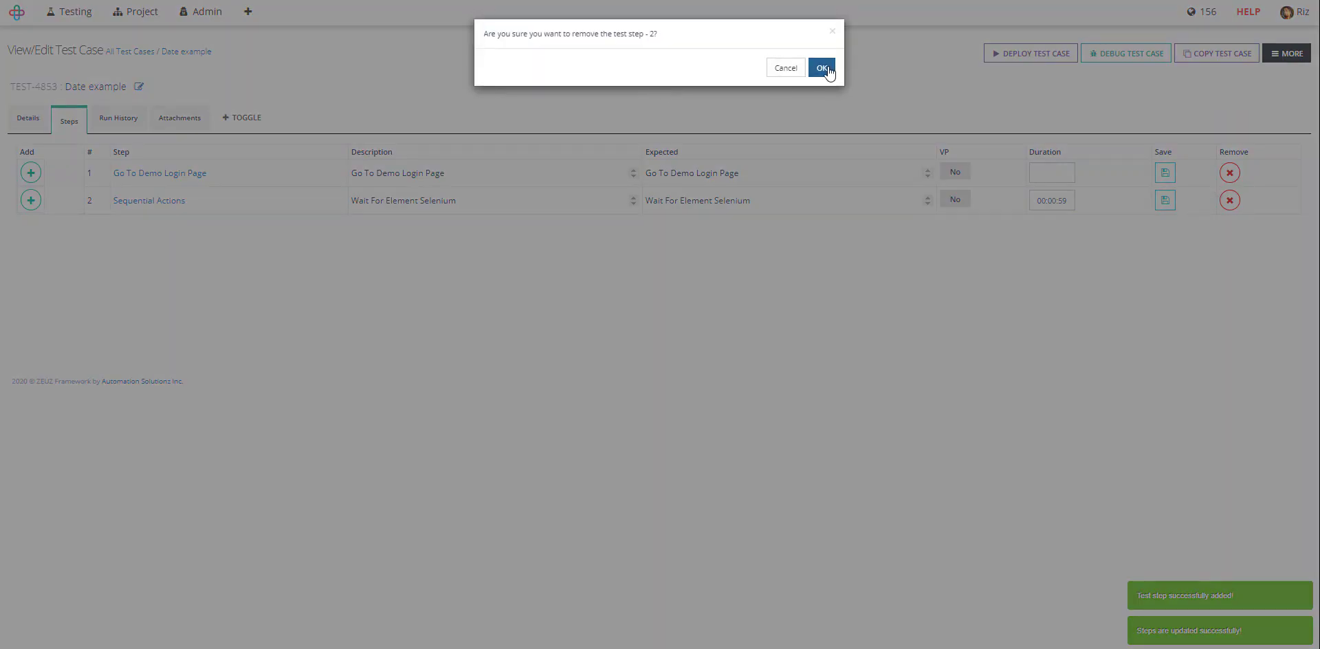
click(821, 68)
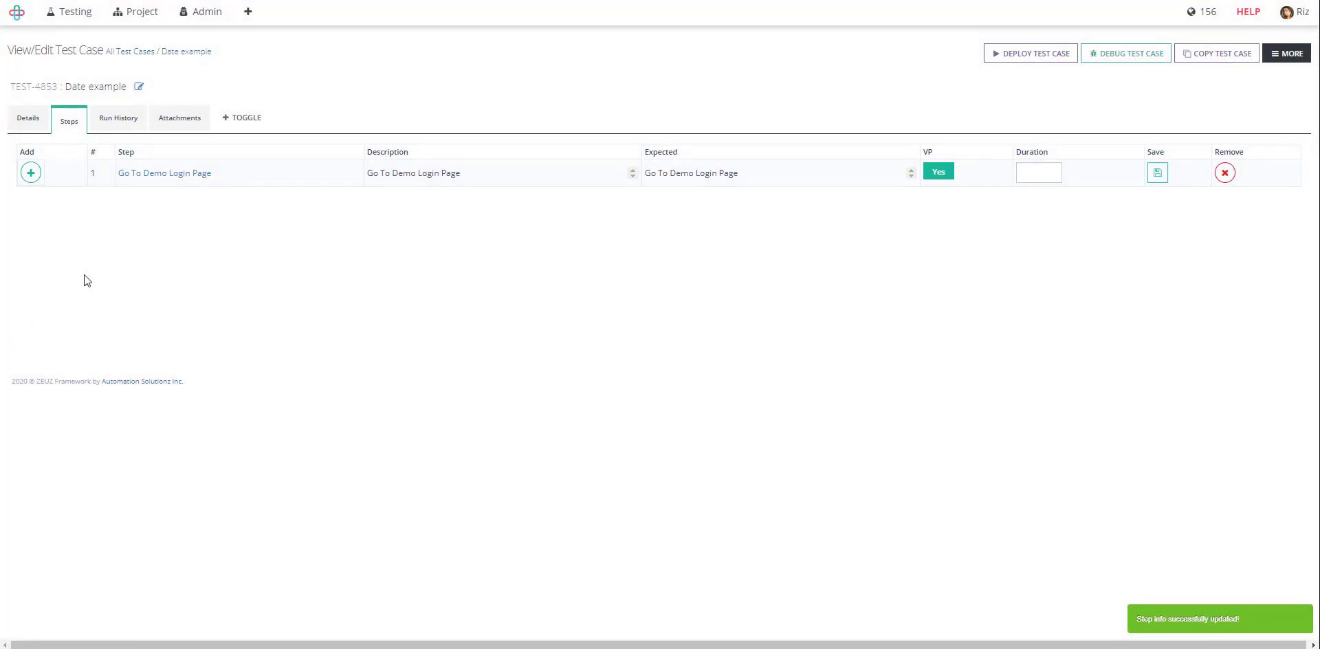
Create a new test step named "Date generator 7 days from now" below the Go To Demo Login Page step
click(33, 176)
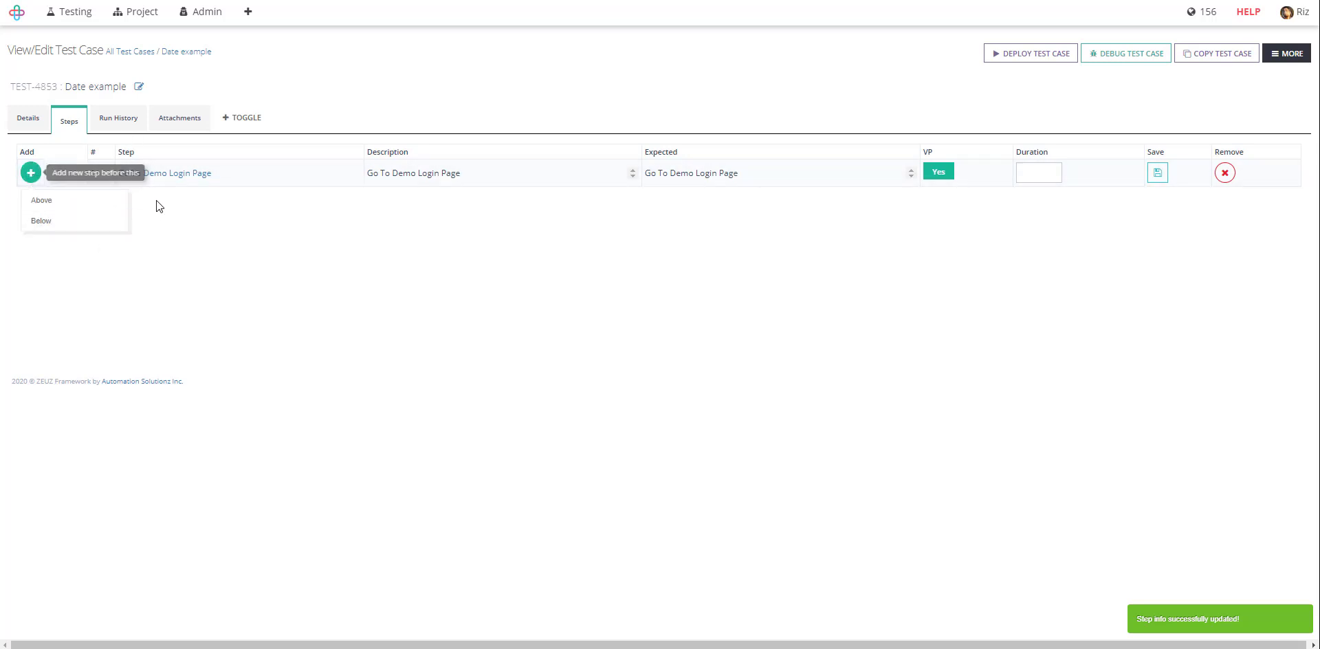
click(60, 223)
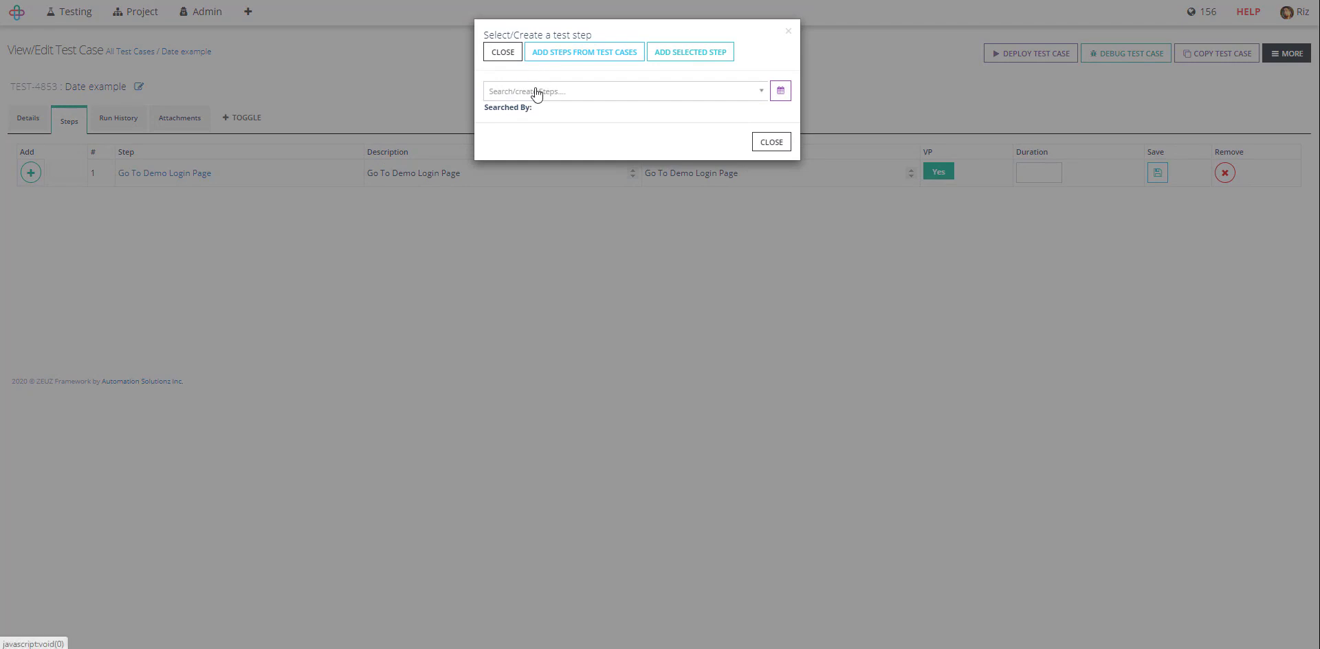
click(537, 94)
text(Date )
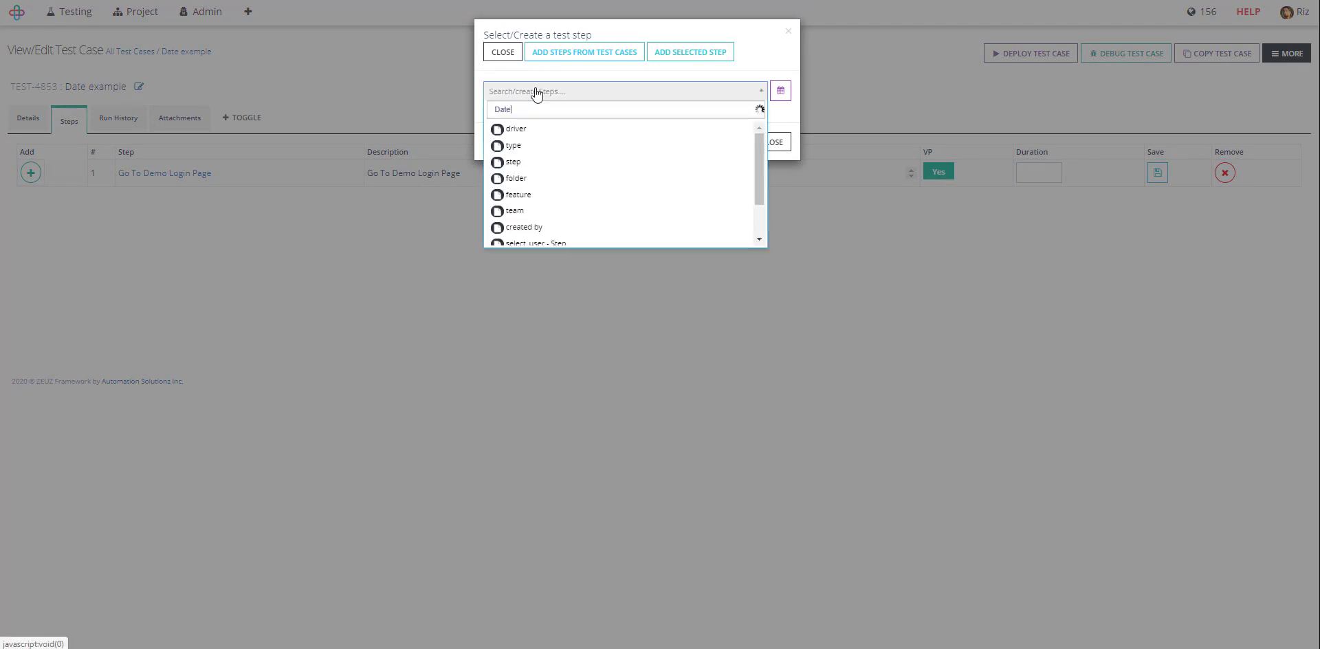
text(genera)
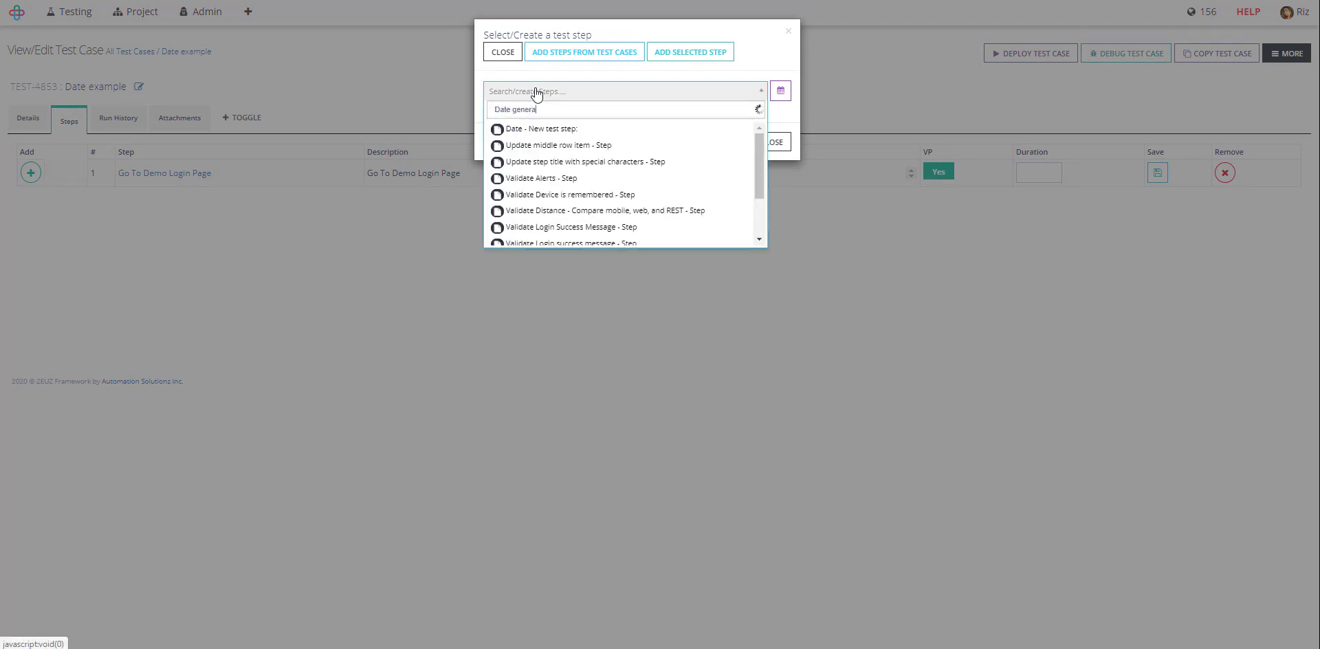
text(tor 7 days)
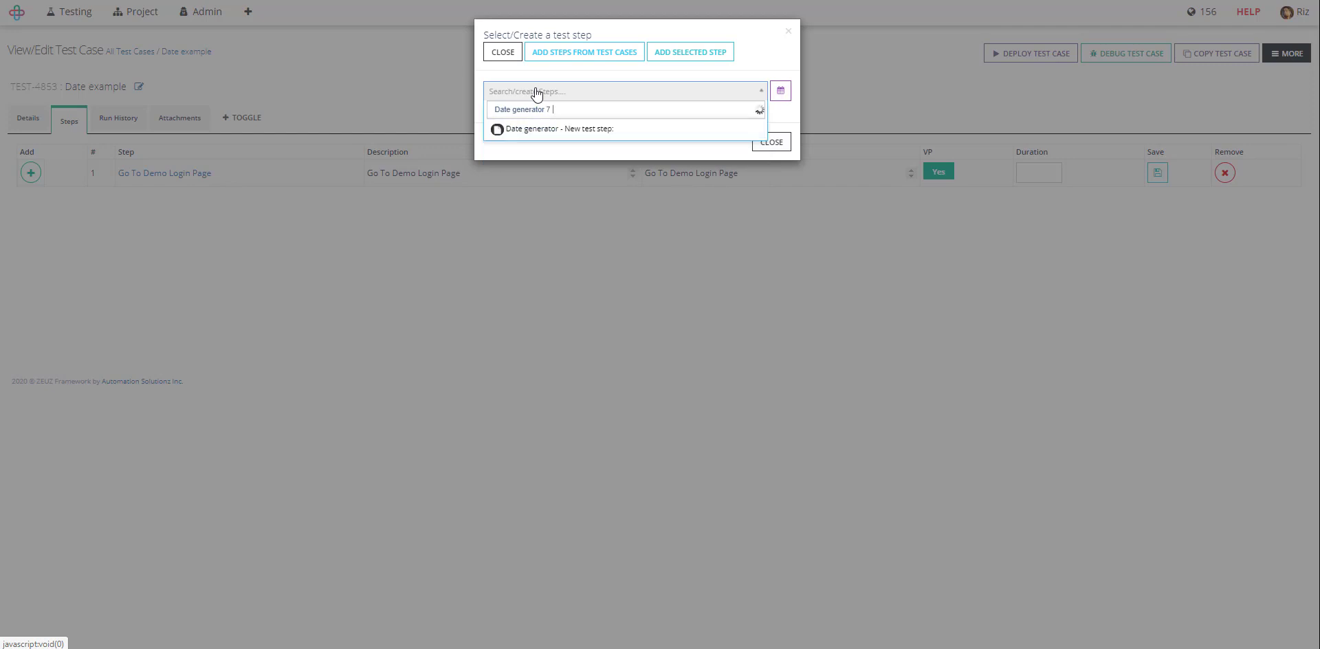
text( from now)
key(Return)
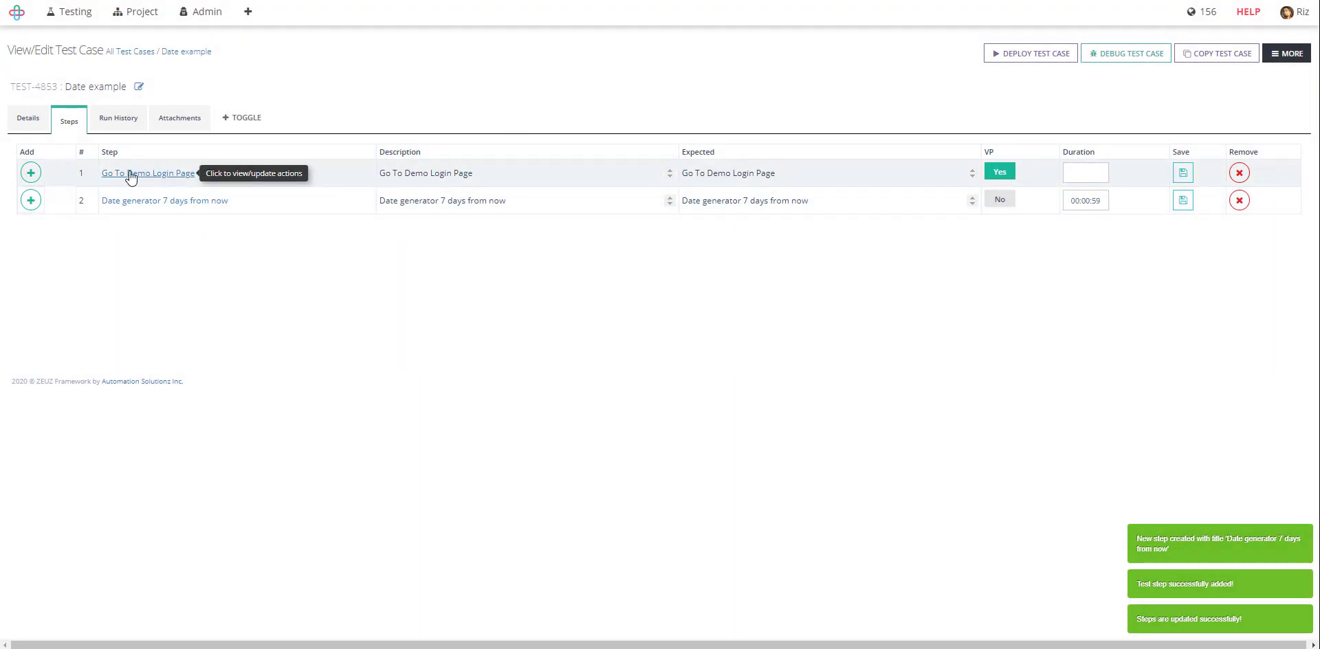
Add the web action "Go to Webpage" to the Go To Demo Login Page step
click(131, 175)
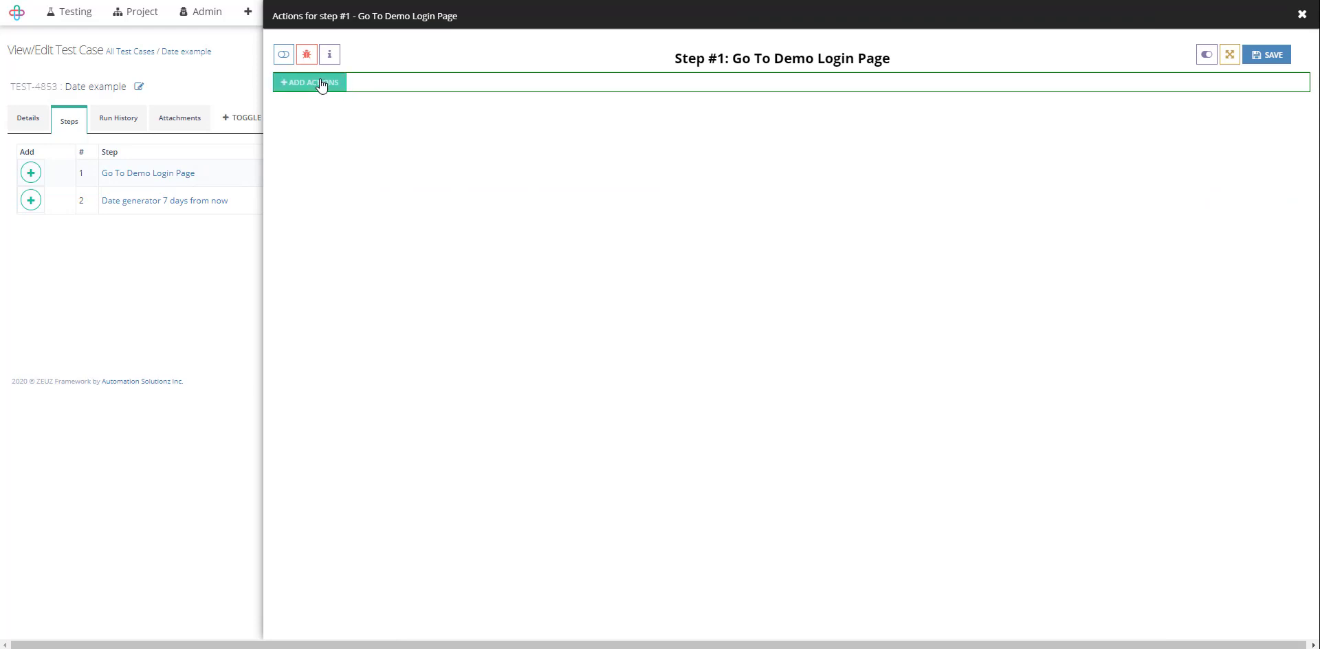
click(320, 84)
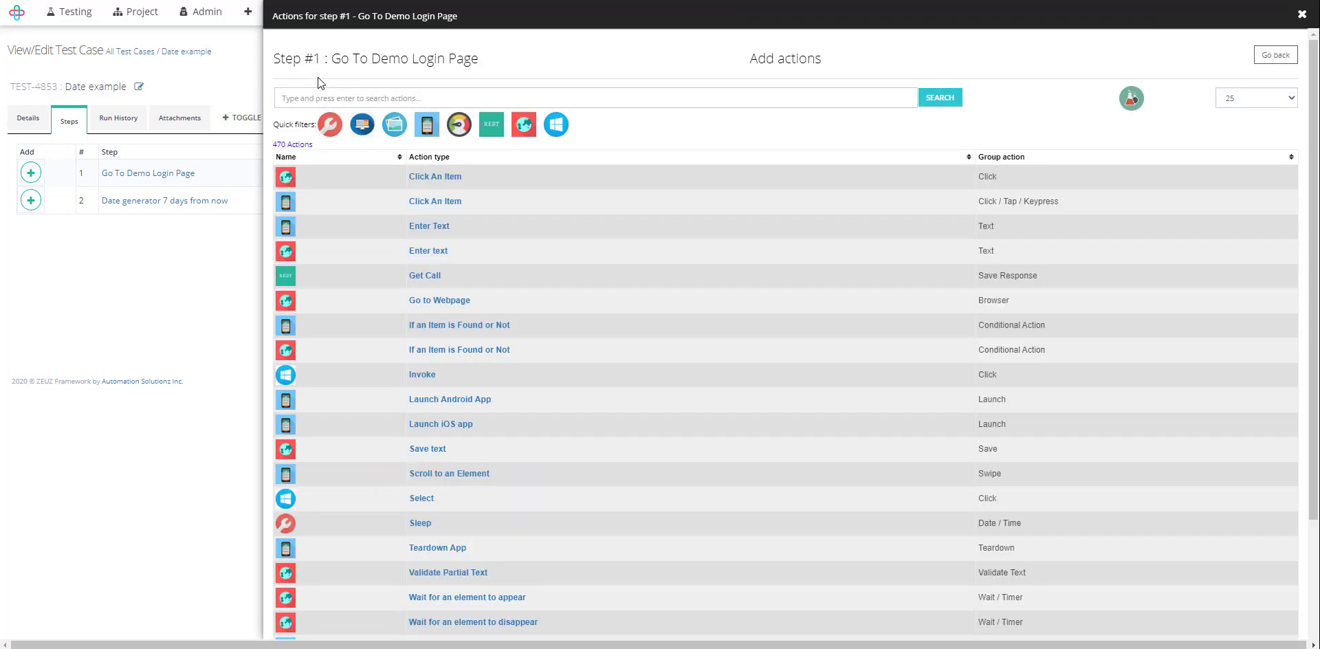
click(526, 126)
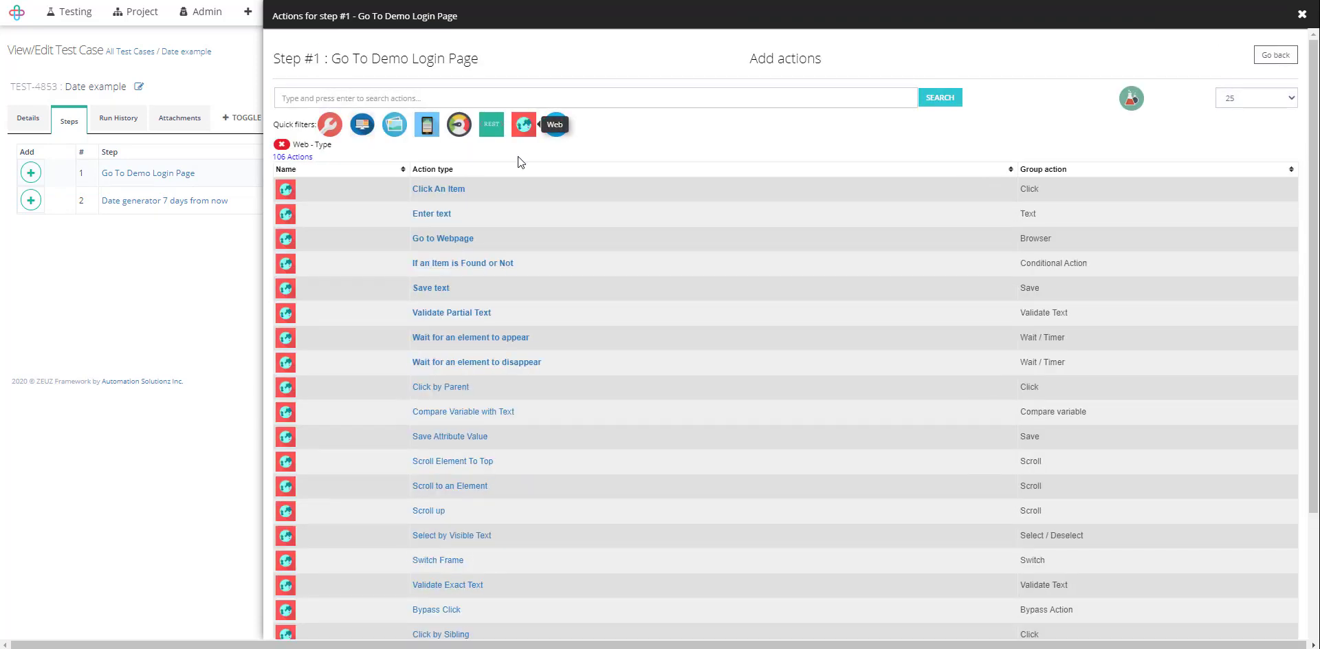
click(445, 238)
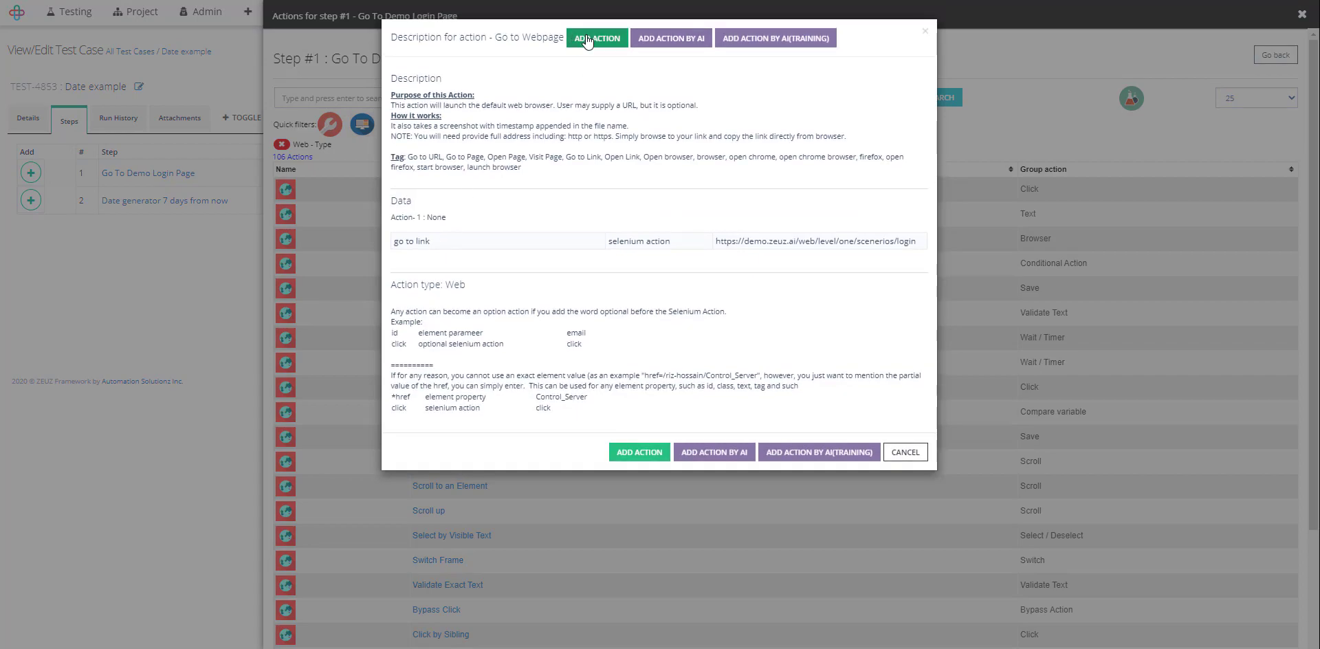
click(586, 40)
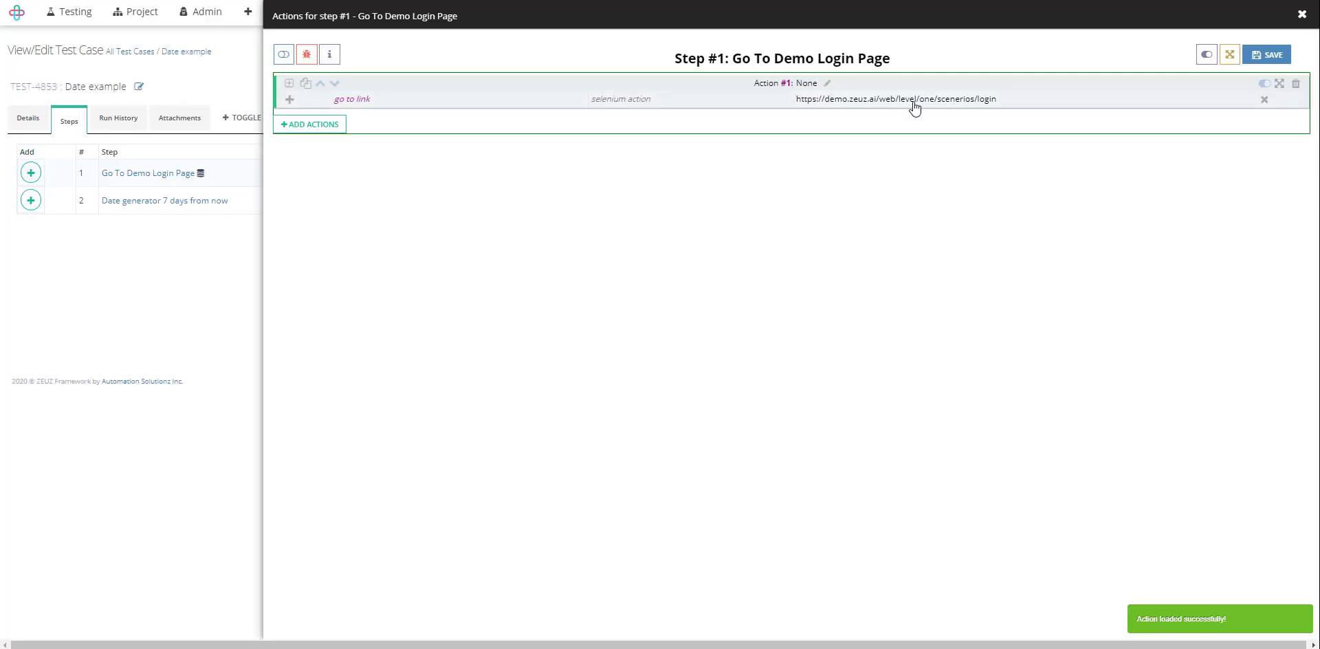
click(960, 117)
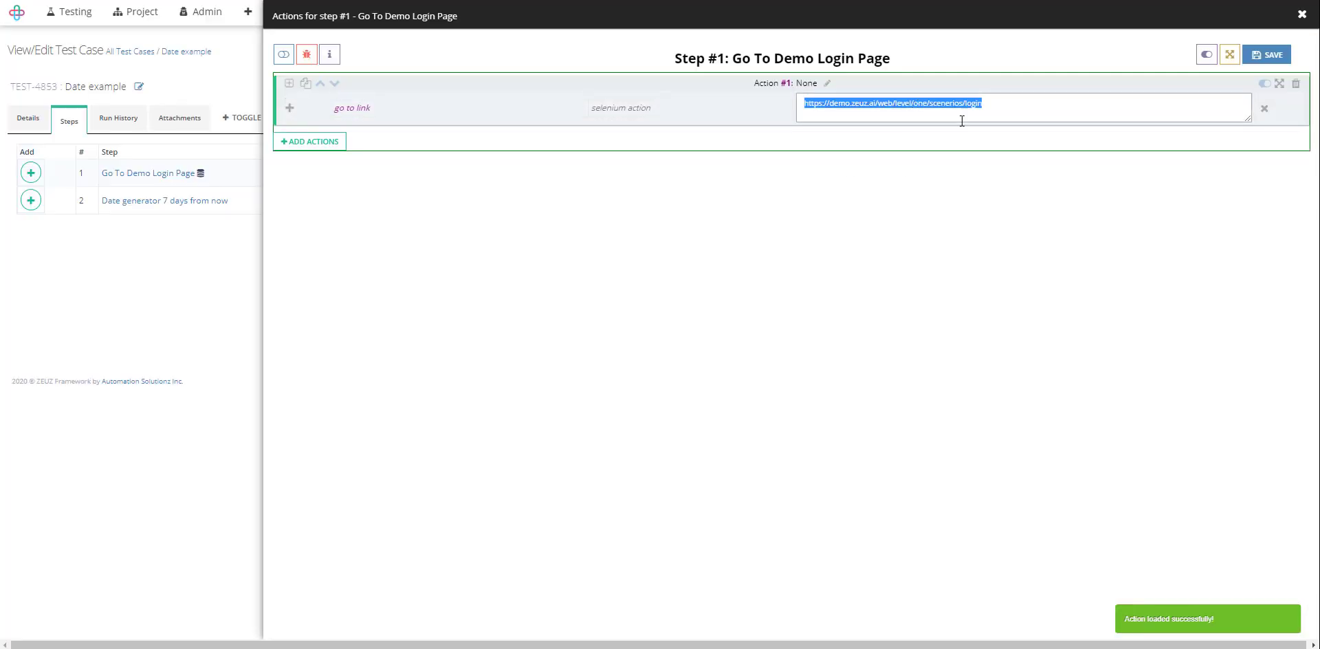
click(962, 120)
click(1273, 56)
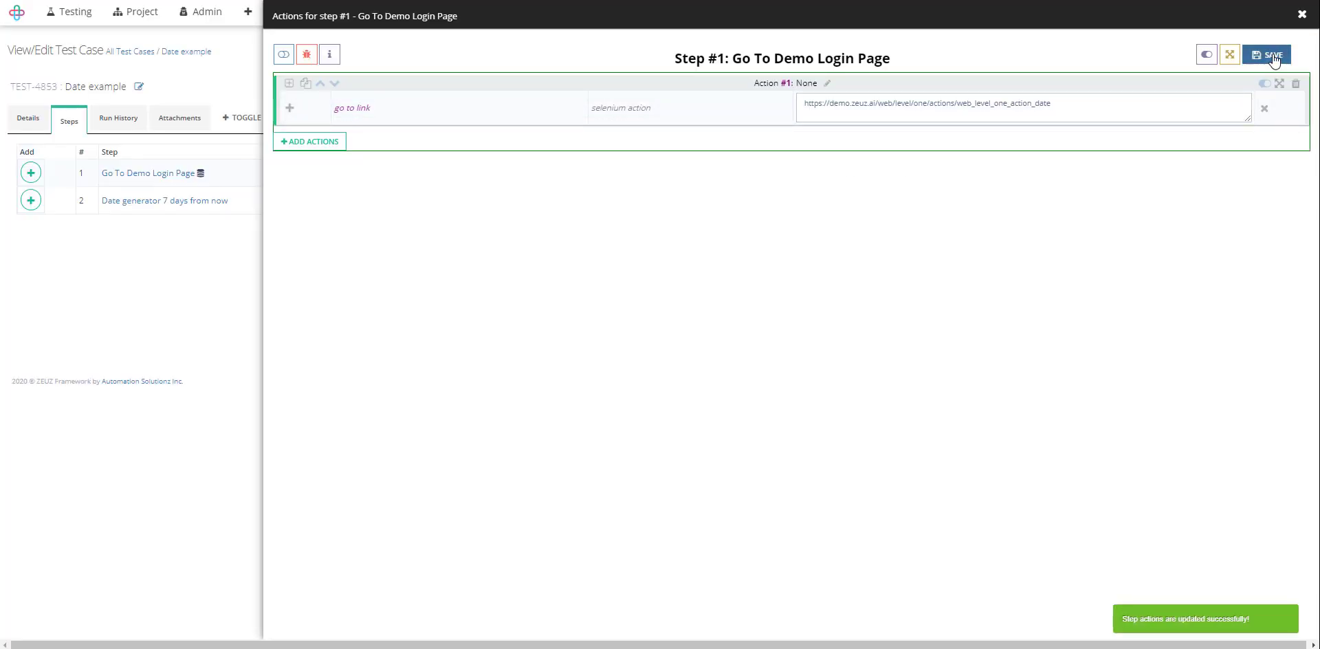
click(225, 255)
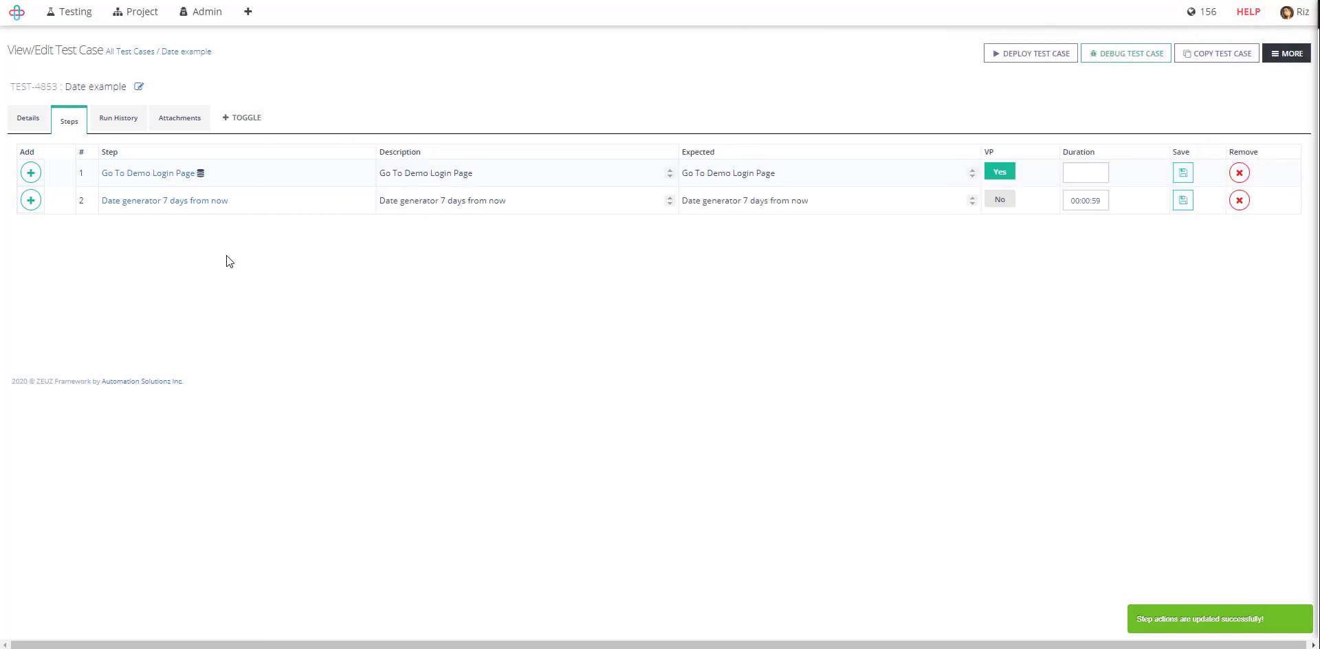
Add a web Enter text action to the Date generator step, recording the demo page's Selected date field and locating it by placeholder with AI
click(156, 207)
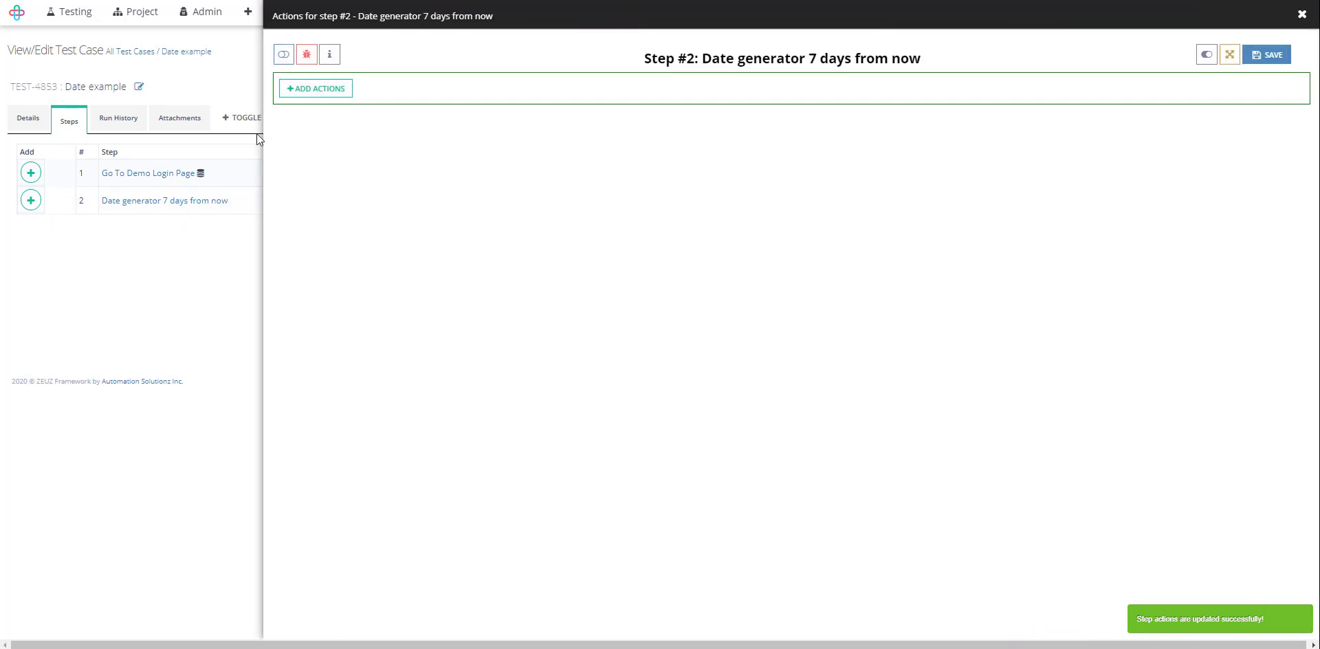
click(314, 95)
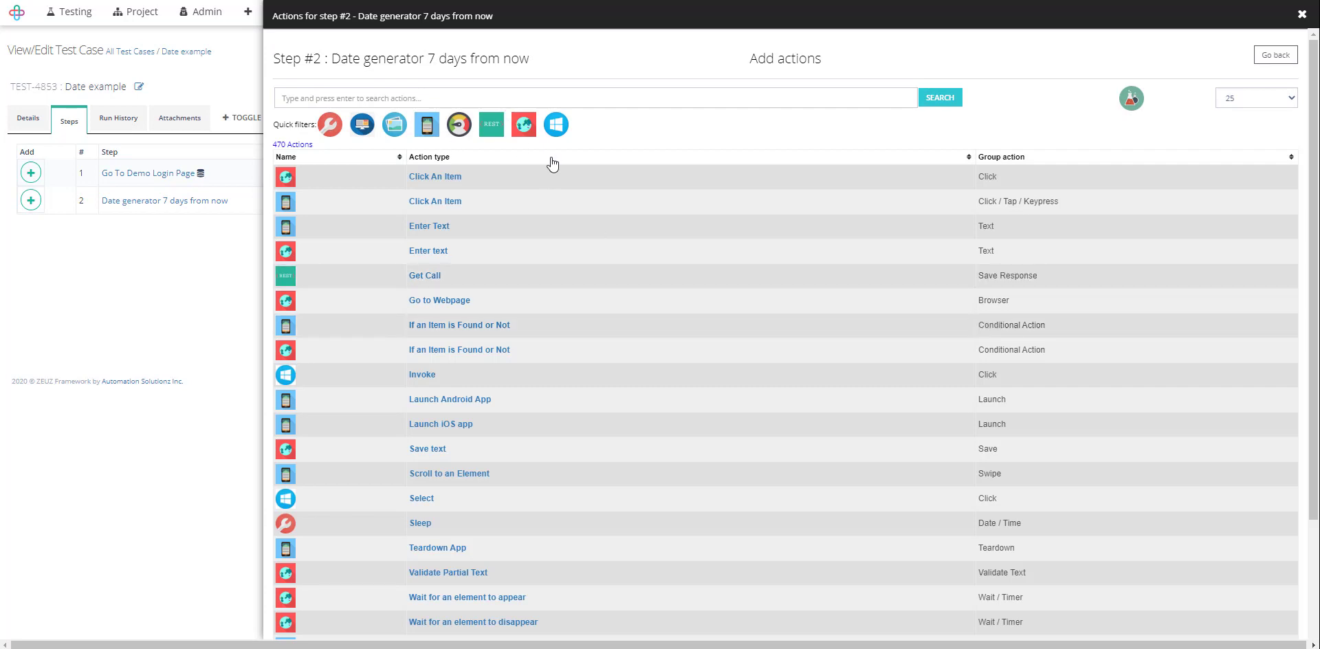
click(524, 124)
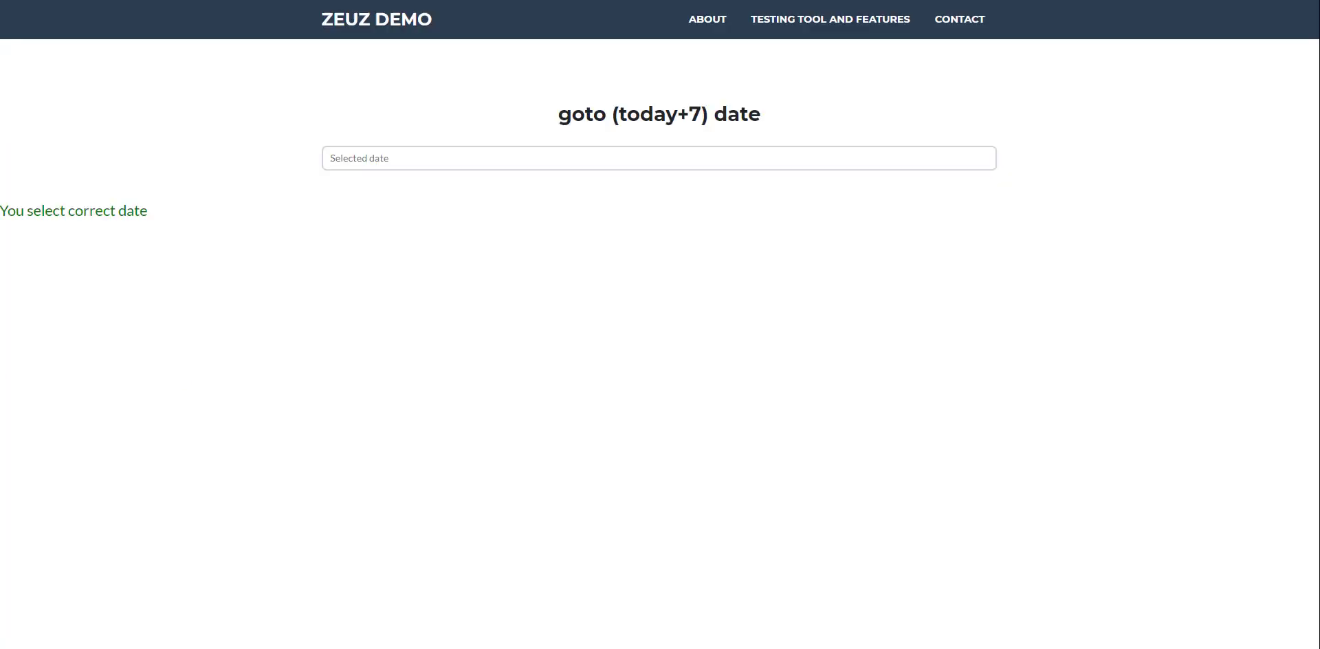
click(1112, 0)
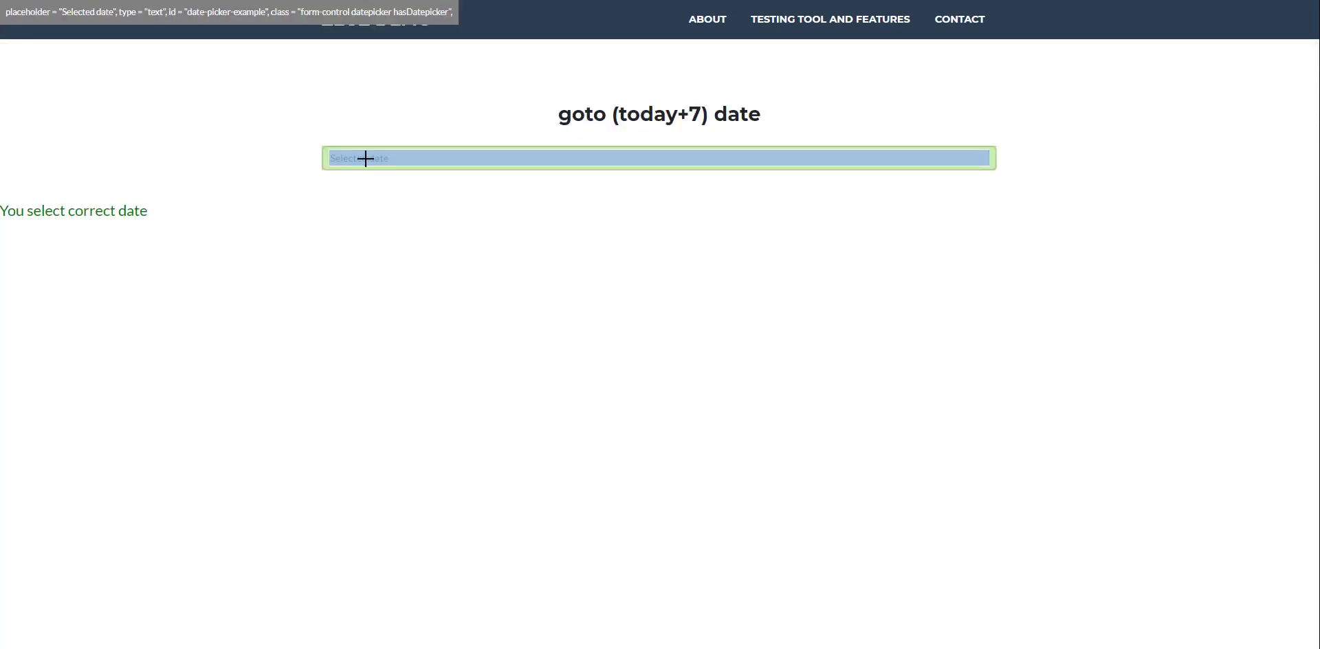
click(366, 158)
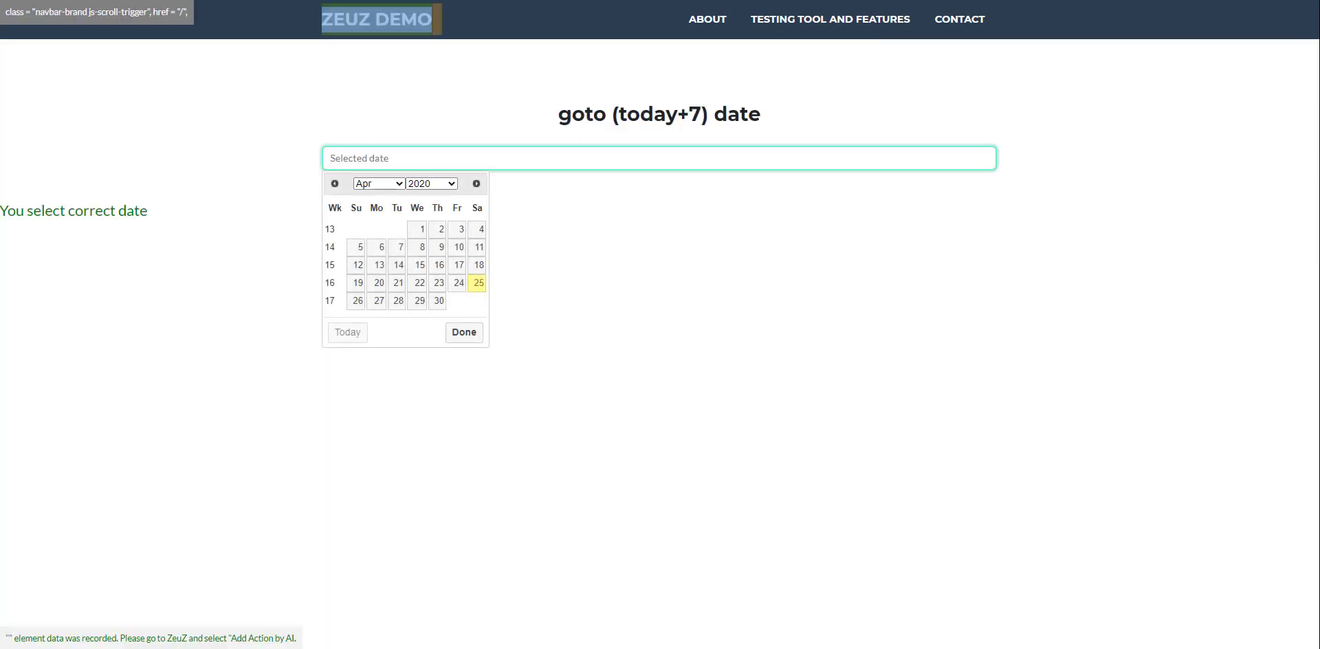
key(alt+Tab)
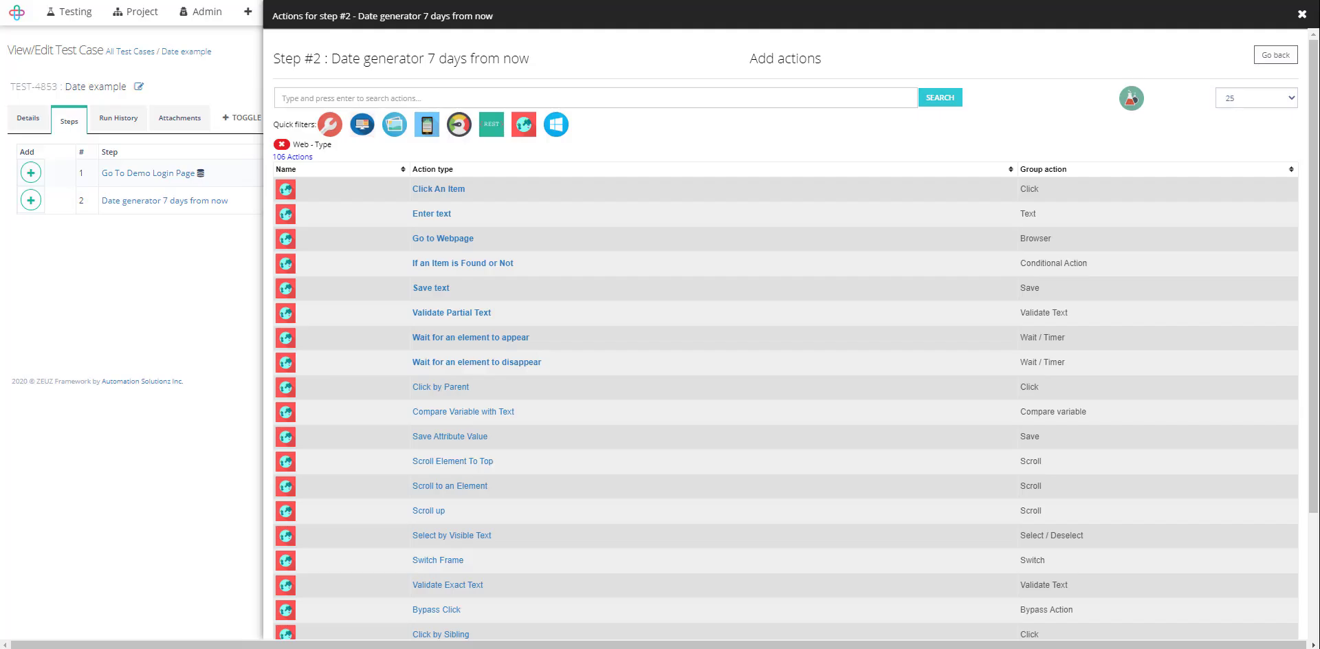
click(432, 214)
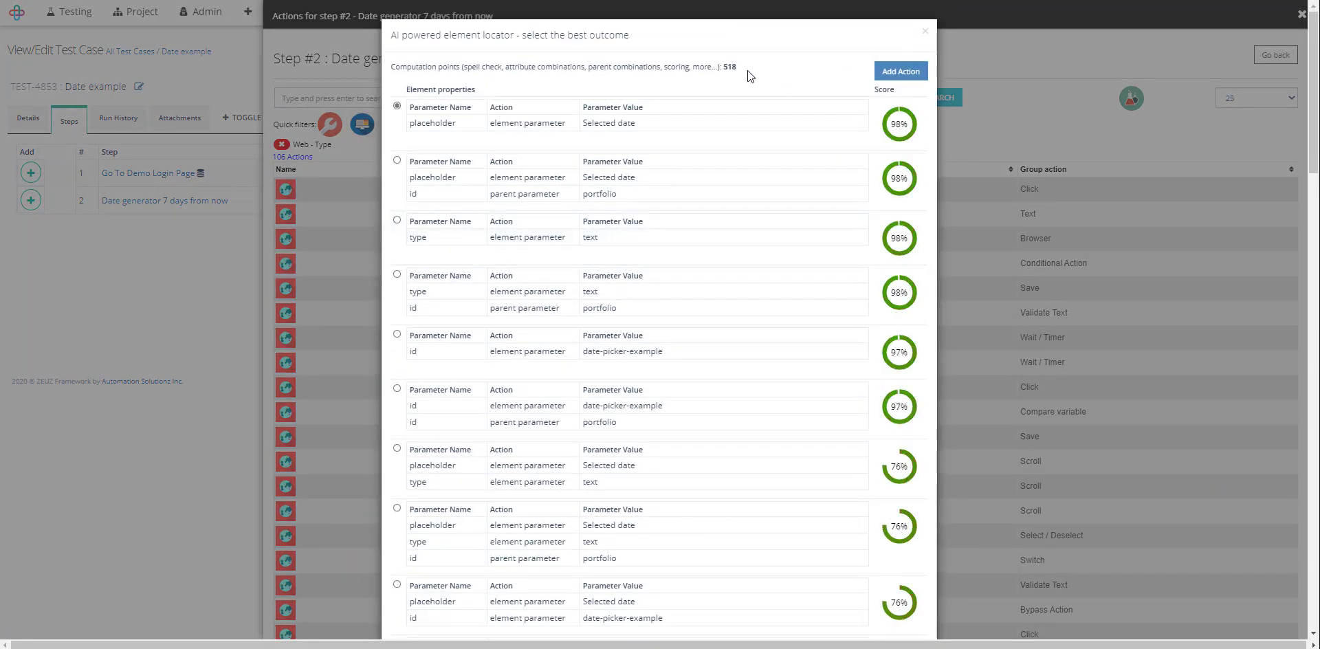
click(897, 72)
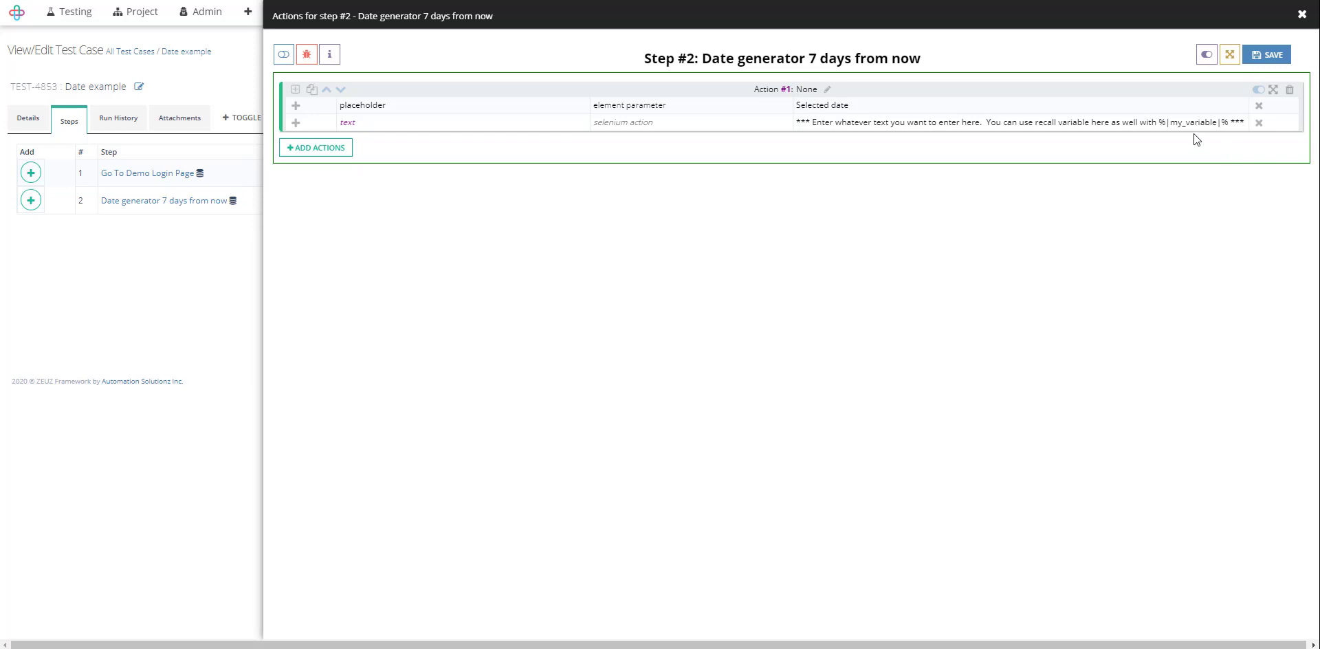
Start an action above the Enter text action, search the actions for "date" and view Generate Date & Time's format examples
click(296, 91)
click(321, 113)
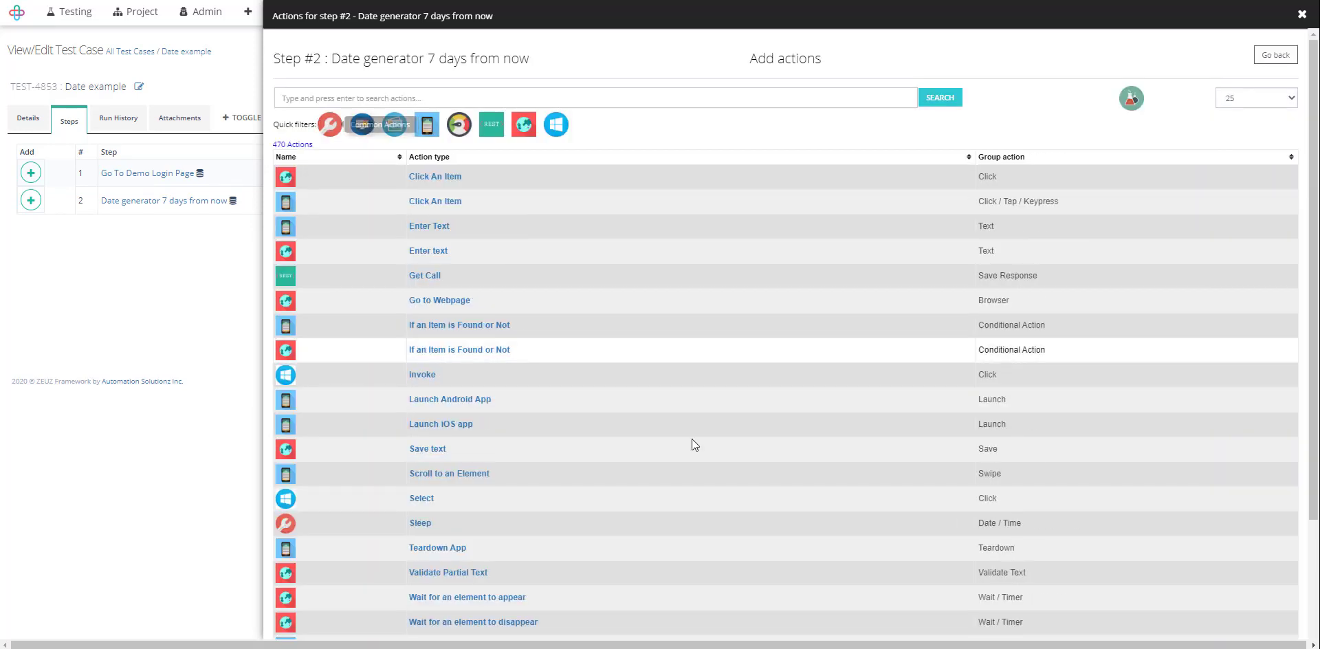
click(386, 96)
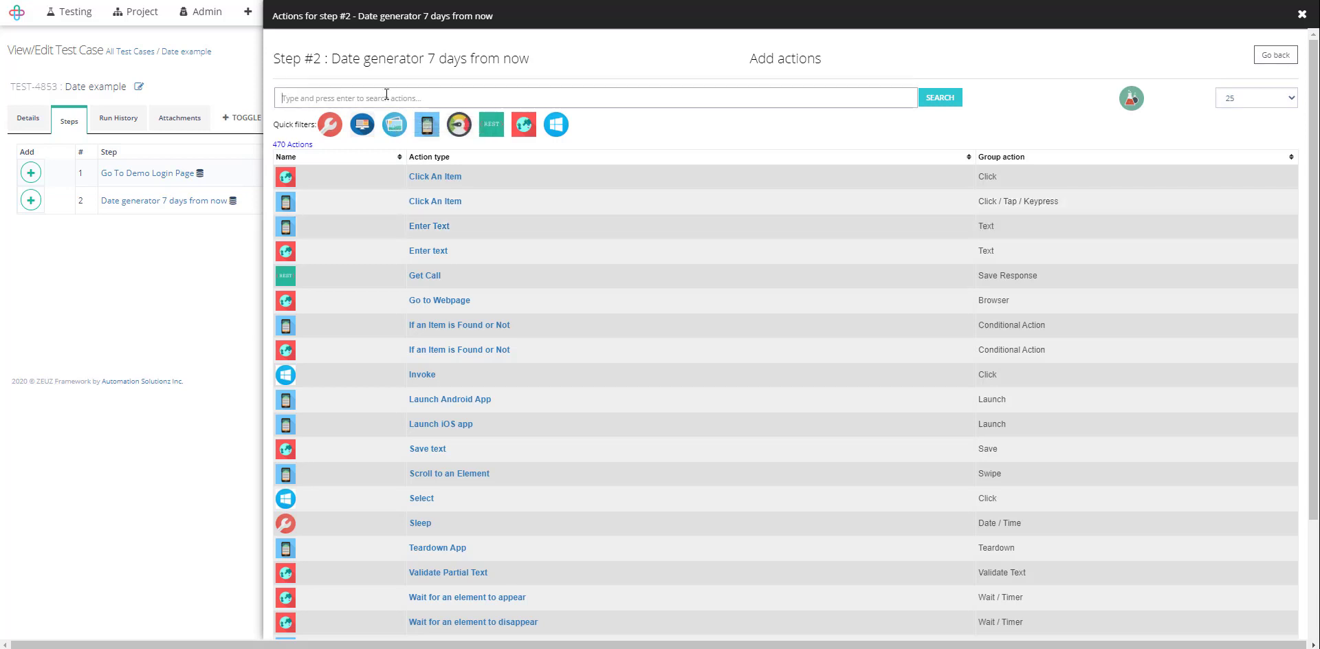
text(date)
key(Return)
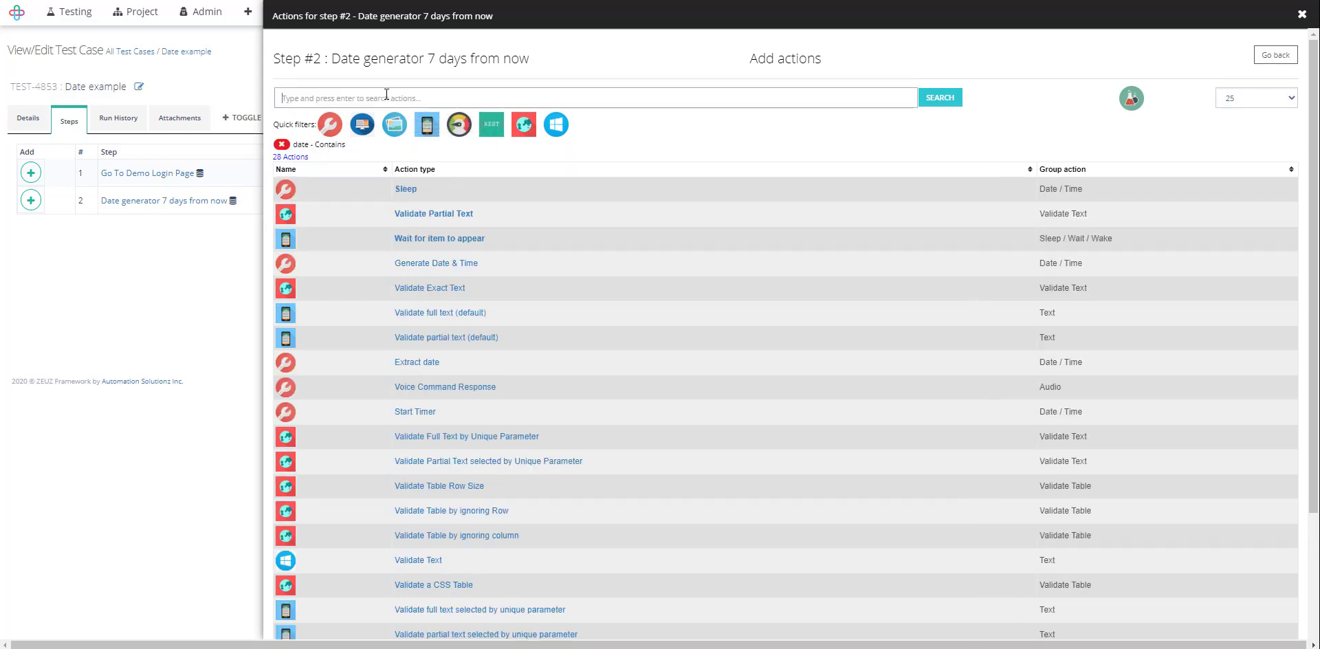
click(940, 97)
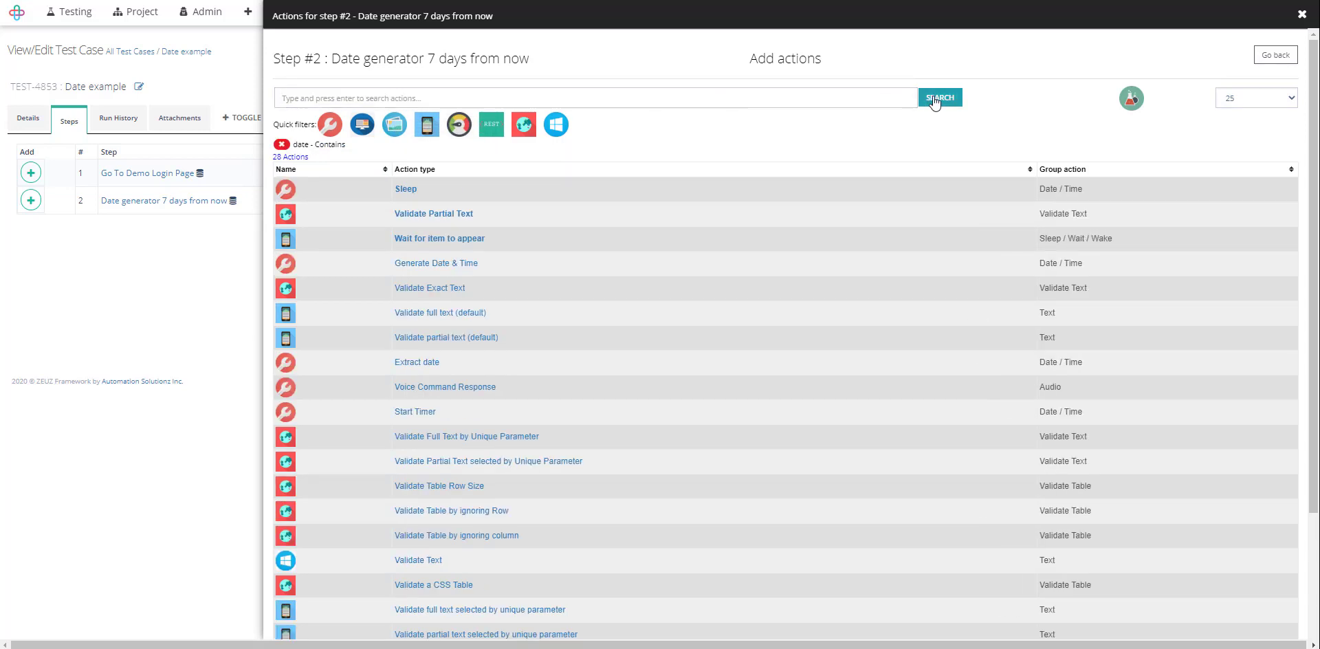
click(425, 265)
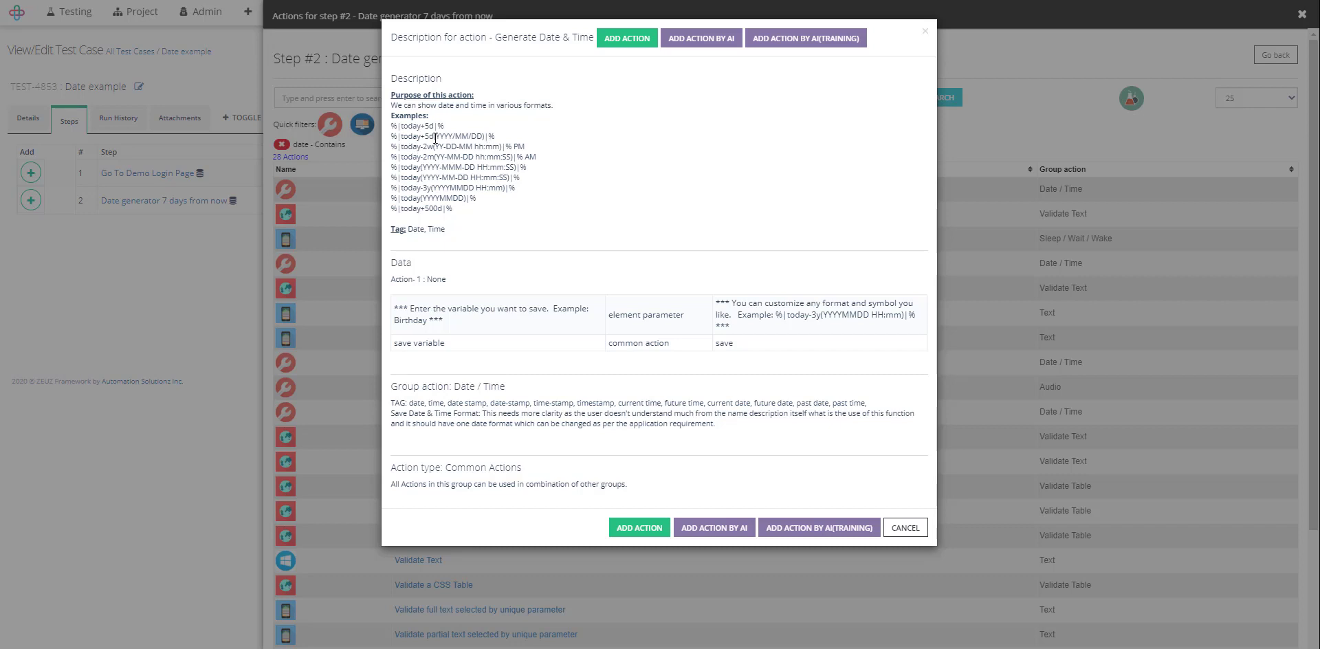
drag(435, 137, 484, 137)
Reload the demo date page, pick 23 April 2020 as the selected date and examine its day, month and year format
key(alt+Tab)
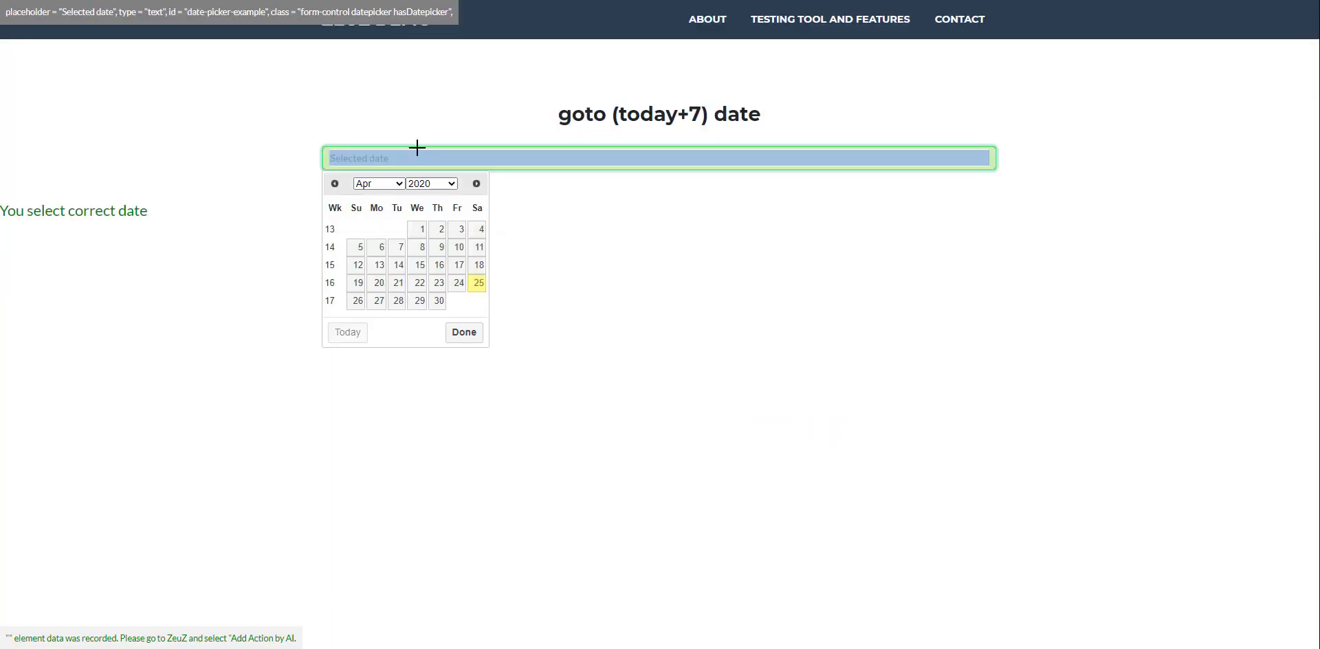
click(530, 236)
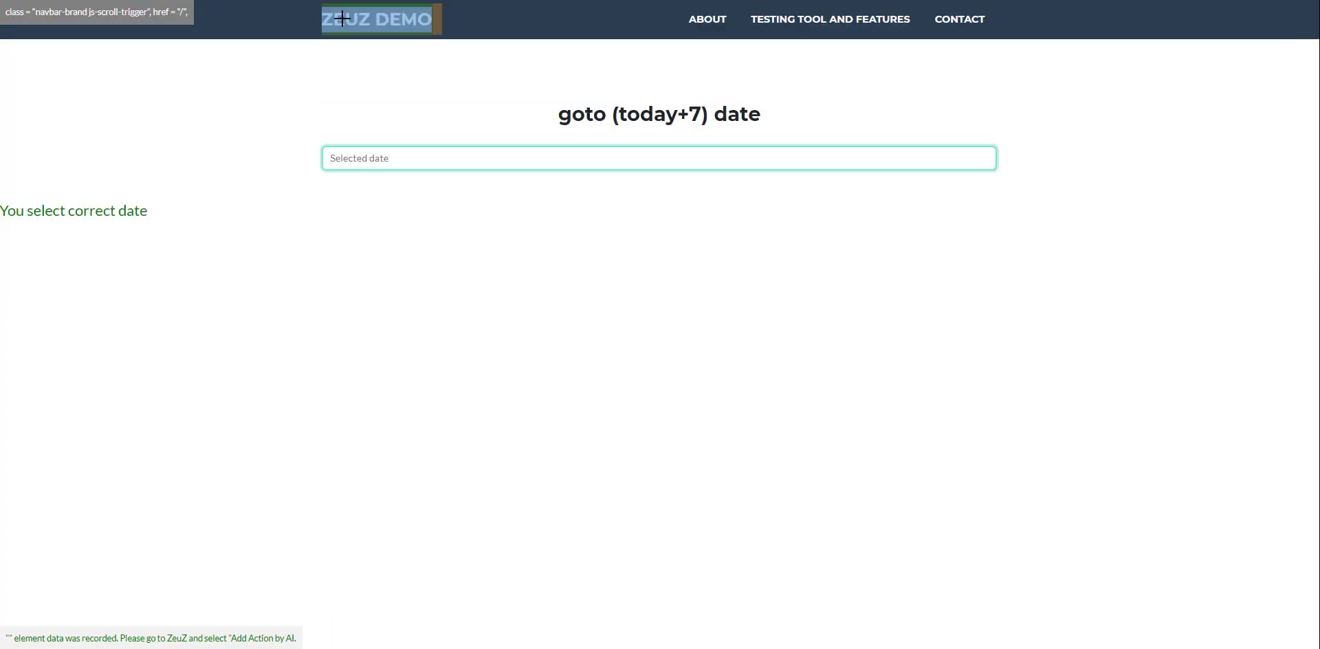
key(F5)
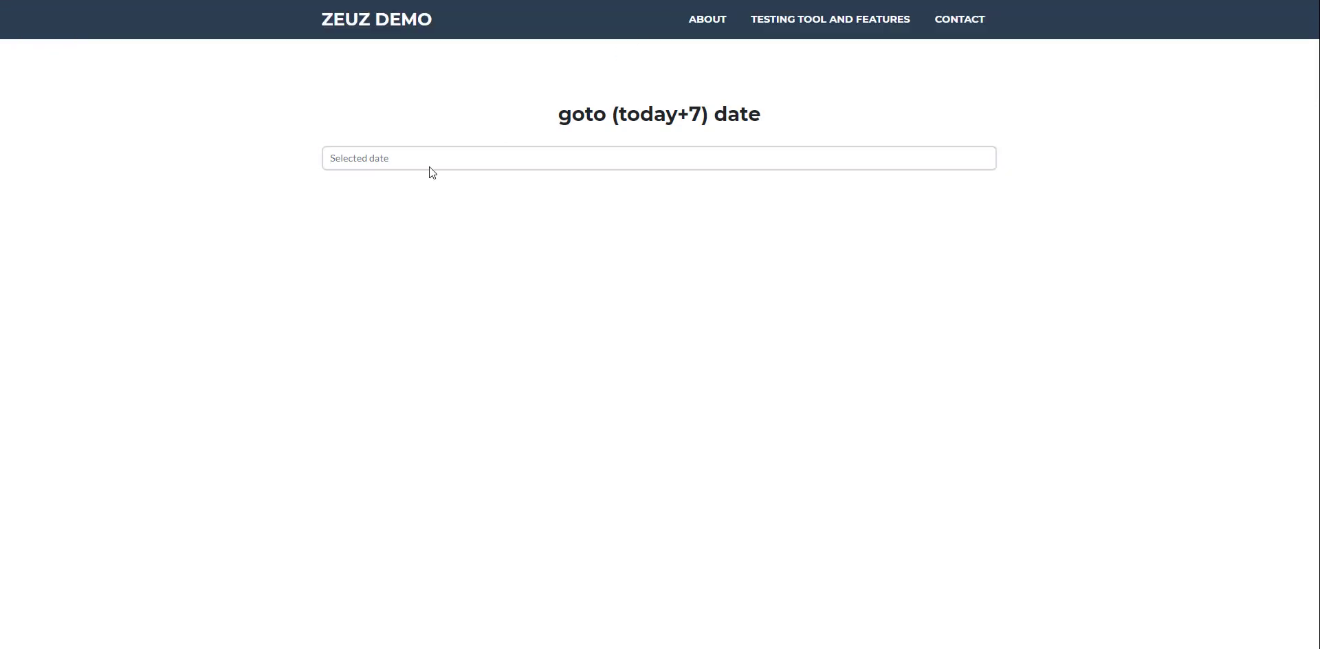
click(395, 160)
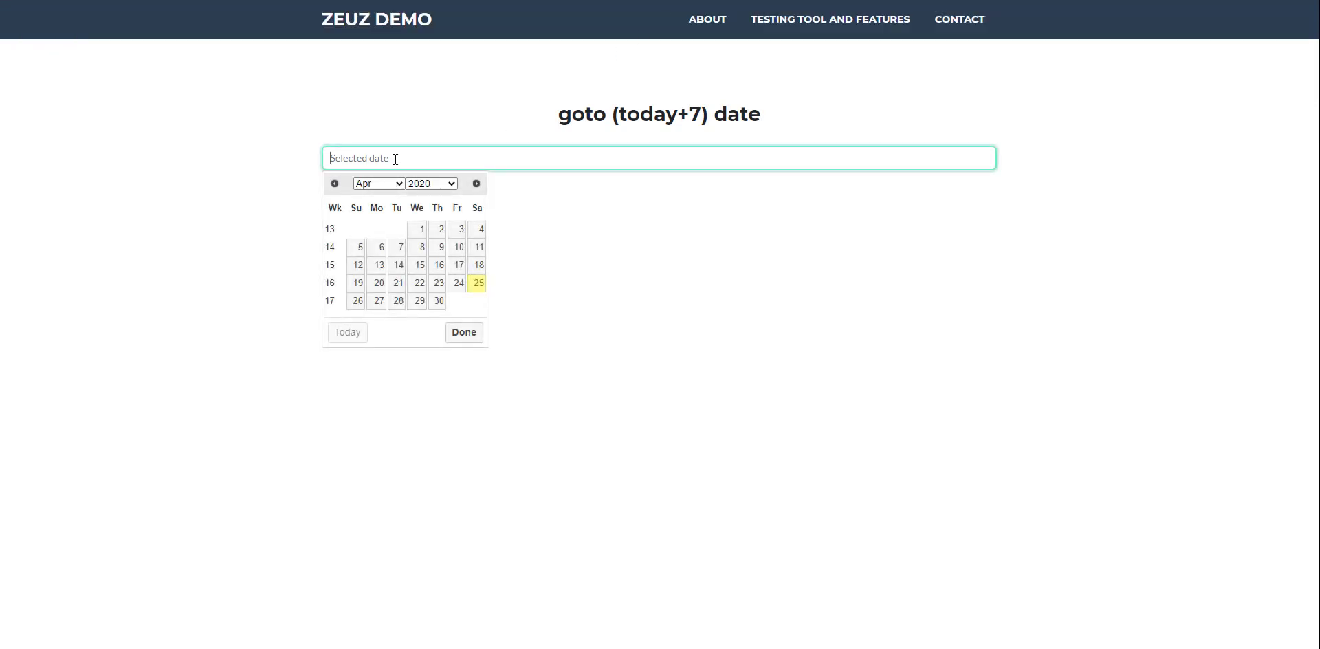
click(434, 283)
double_click(332, 158)
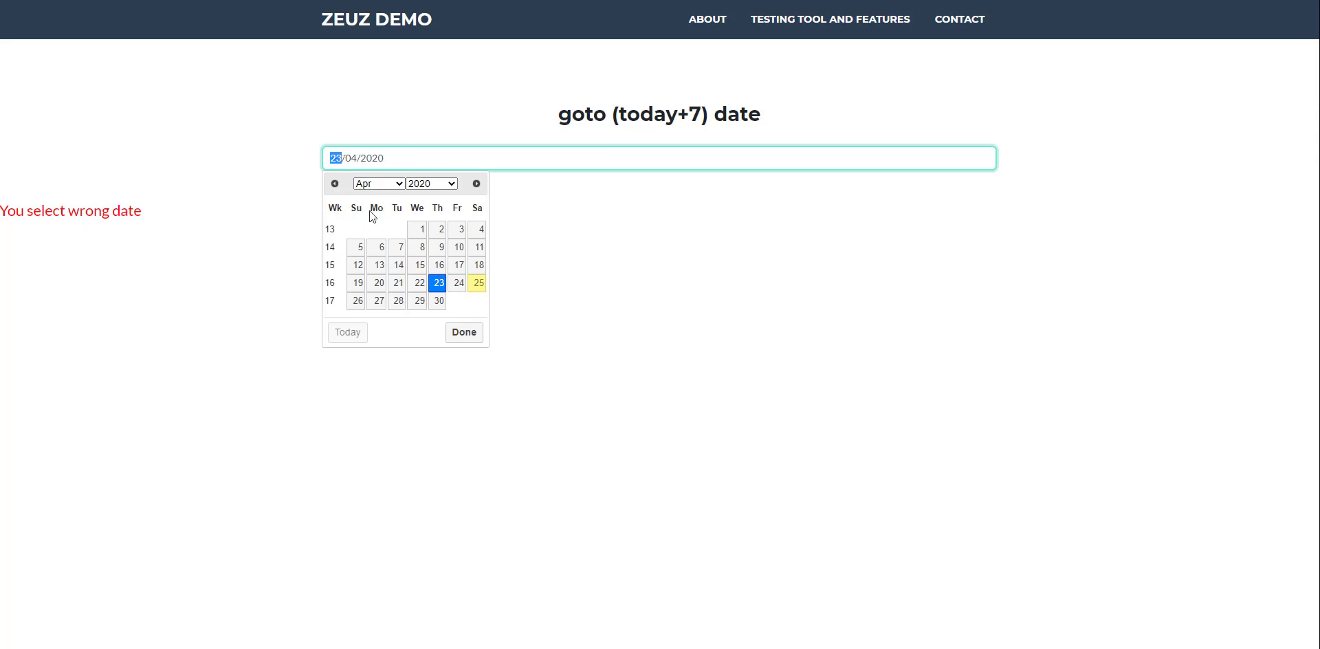
double_click(351, 157)
double_click(372, 160)
click(383, 158)
key(BackSpace)
key(BackSpace)
click(366, 158)
text(20)
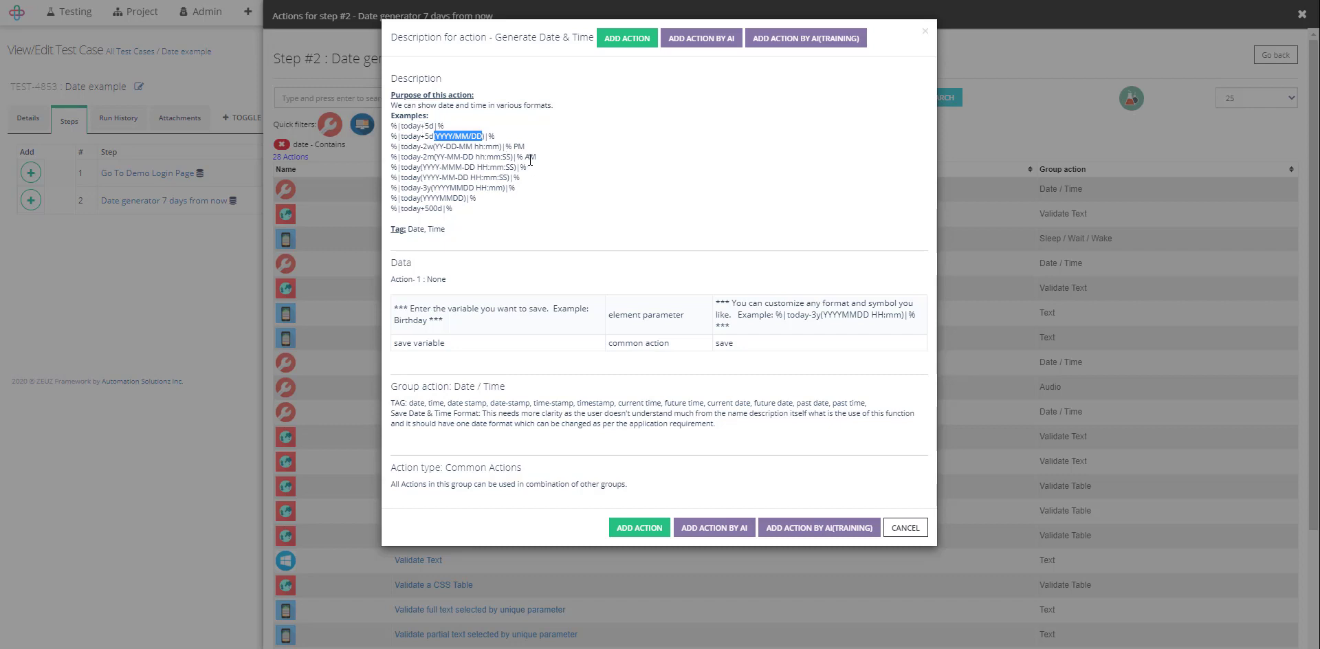
Add the Generate Date & Time action and name its saved variable mydate
click(631, 528)
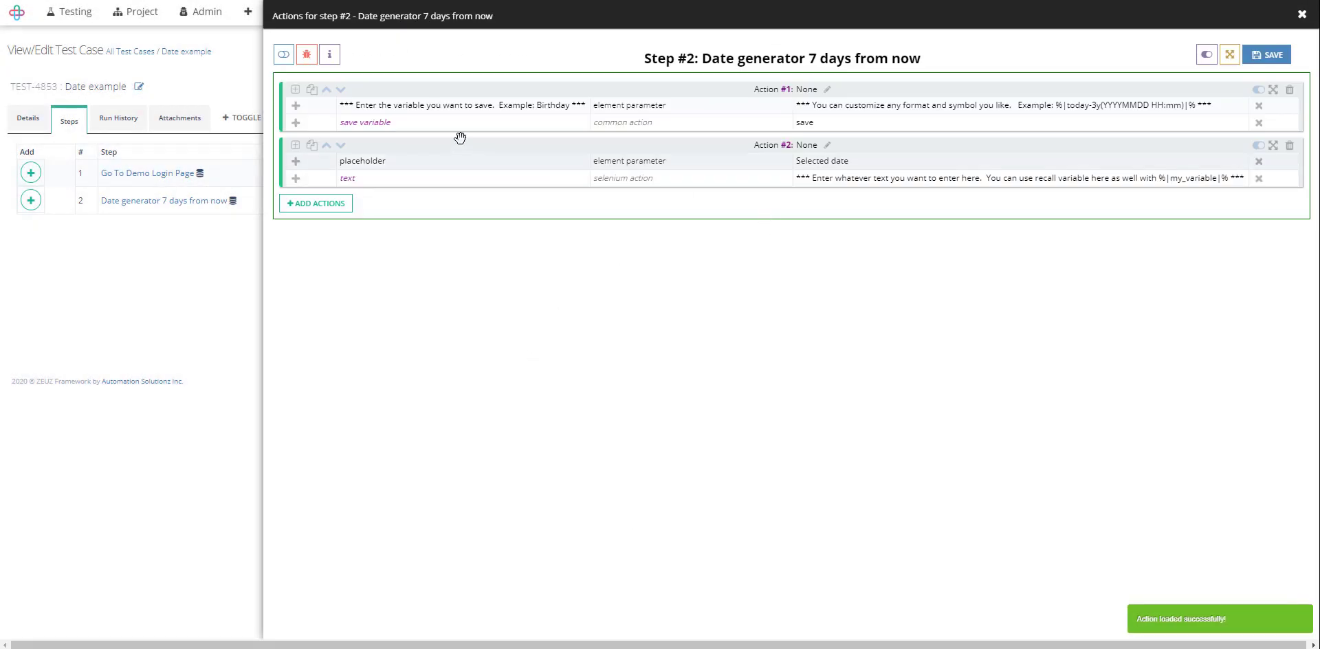
click(529, 109)
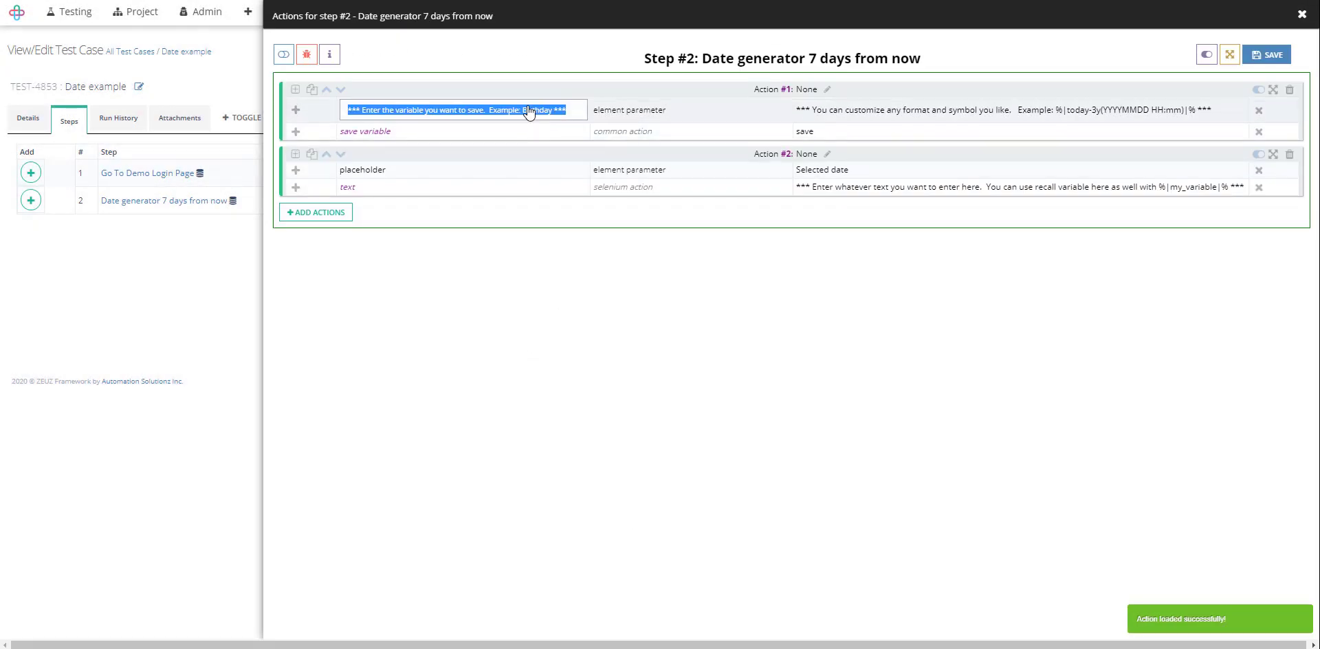
text(mydate)
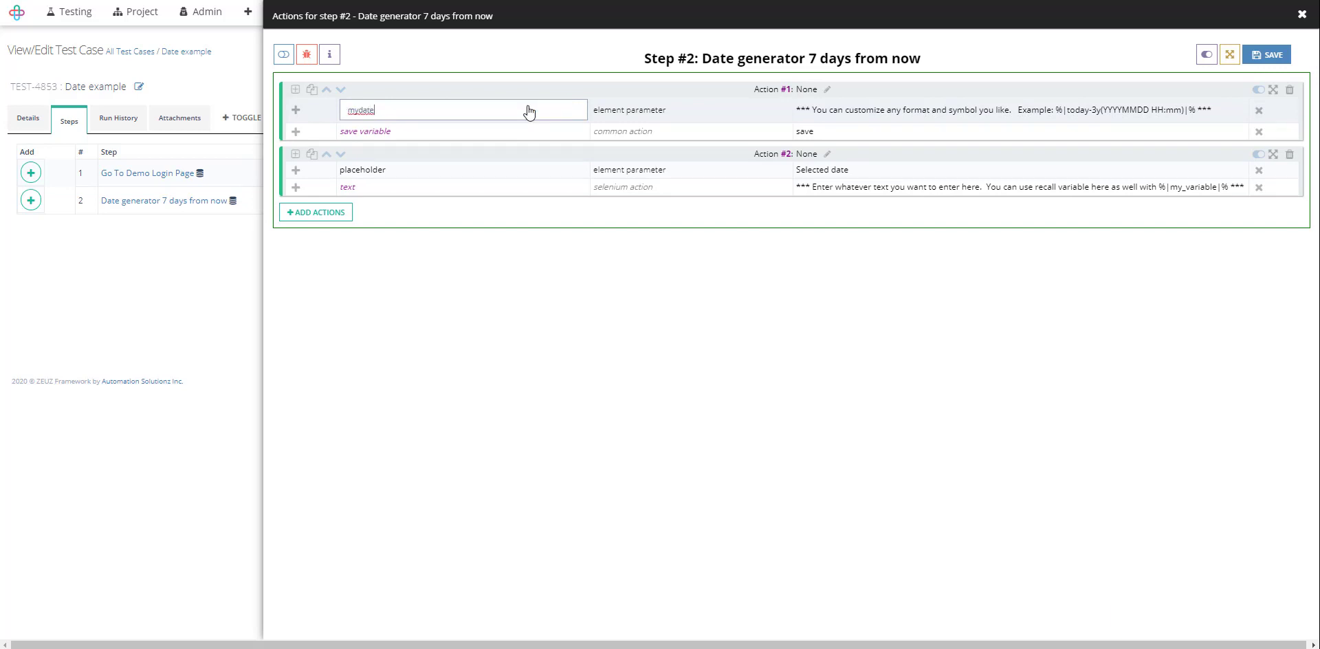
Strip the instruction text and asterisks around the date expression in the mydate variable's value
click(1072, 110)
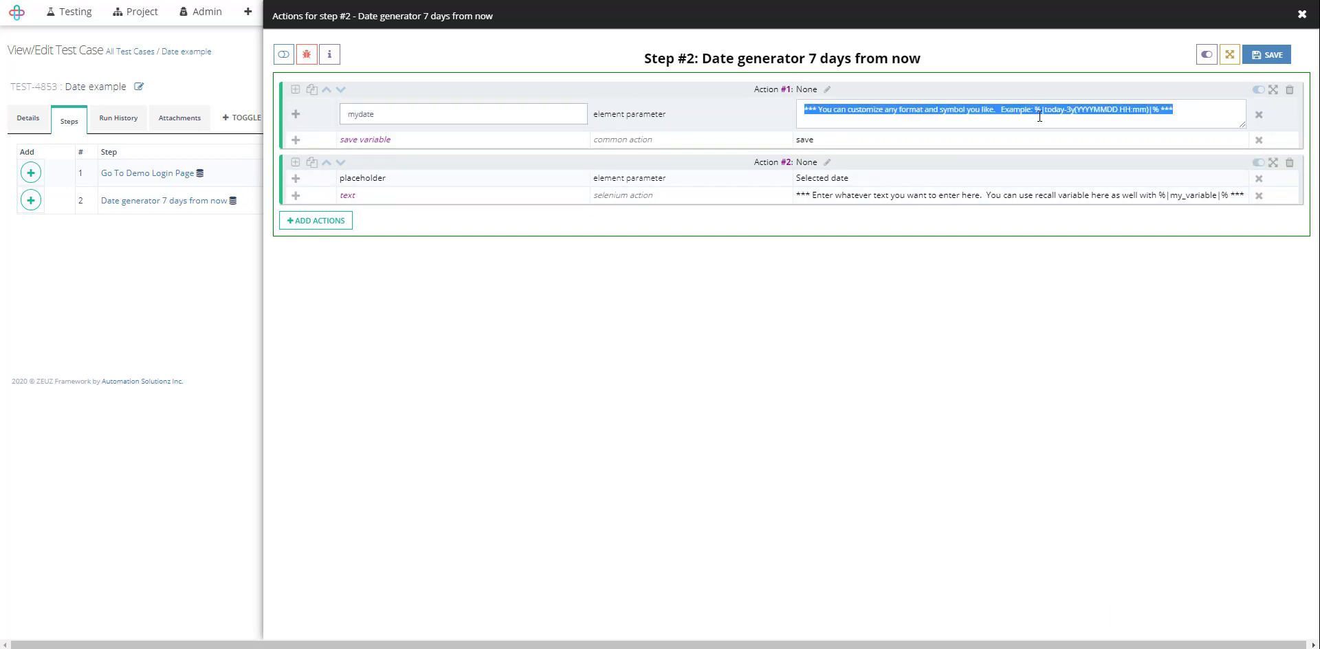
click(1037, 110)
drag(1037, 110, 718, 118)
key(BackSpace)
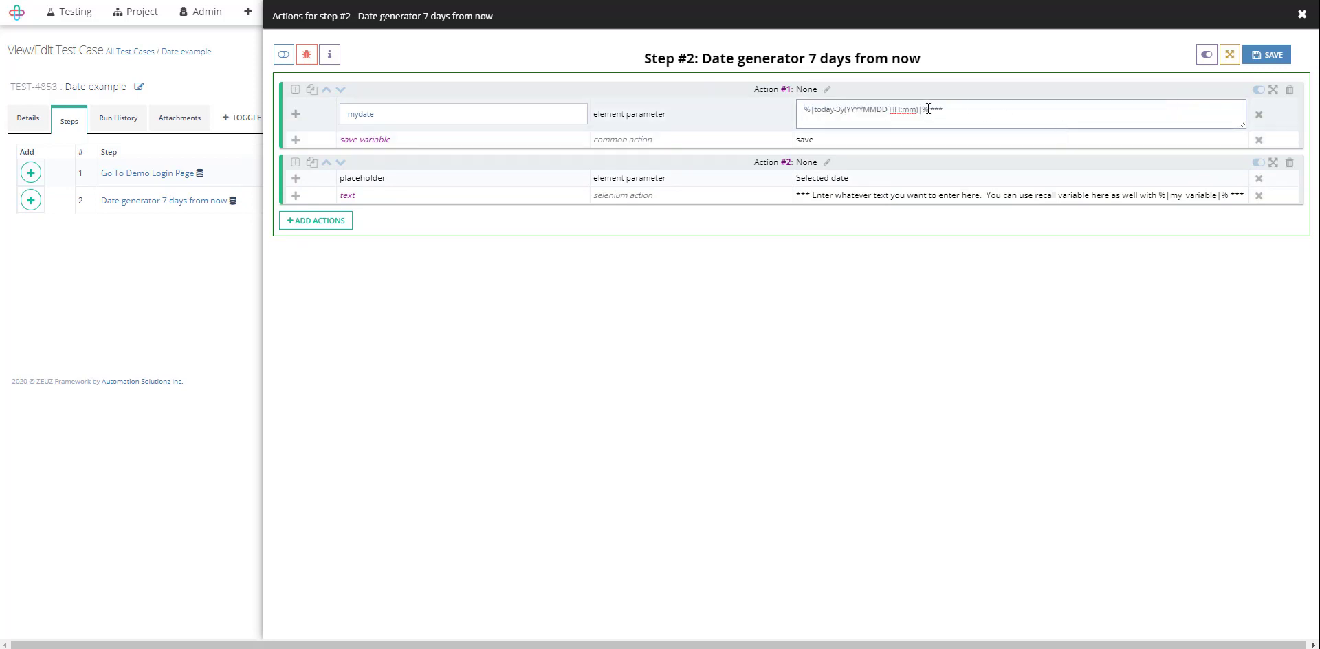
drag(929, 110, 1023, 110)
key(BackSpace)
Remove the hours and minutes from the mydate expression and change its offset to +7d
click(917, 109)
key(BackSpace)
key(BackSpace)
key(BackSpace)
key(BackSpace)
key(BackSpace)
click(845, 110)
key(BackSpace)
key(BackSpace)
text(7d)
key(BackSpace)
text(+)
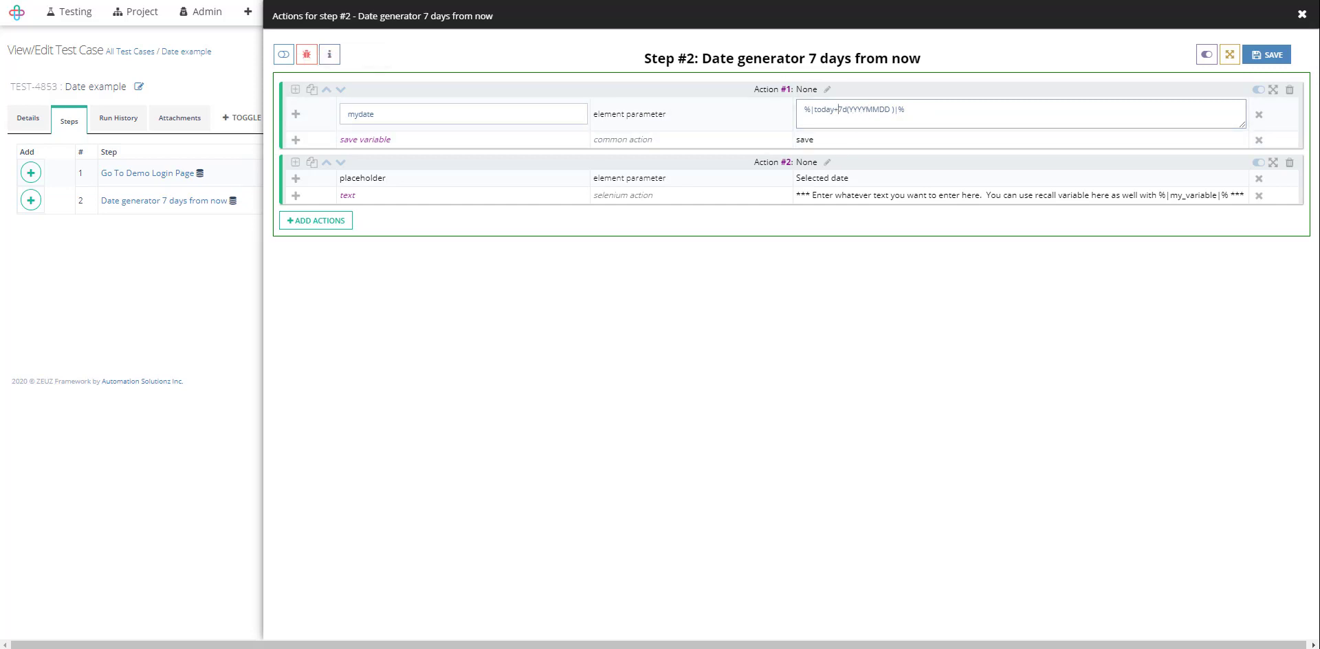
Copy the date 23/04/2020 from the demo page and paste it over the format inside the mydate expression's parentheses
click(354, 1)
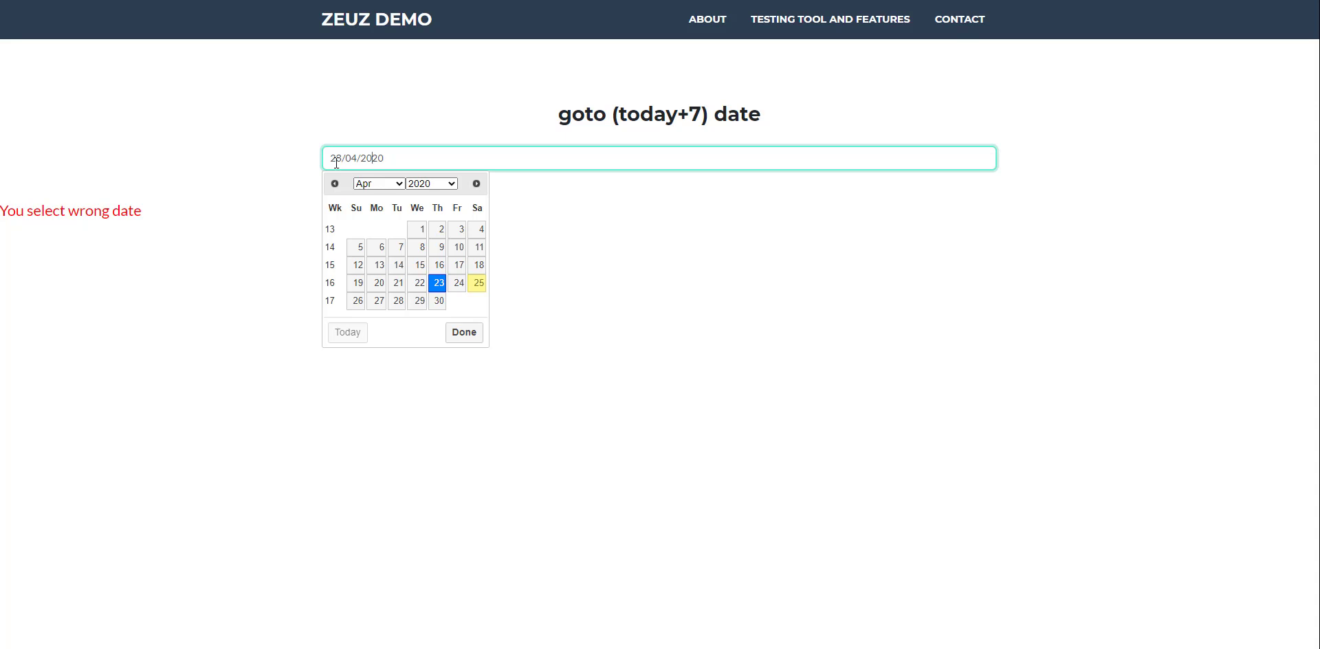
key(ctrl+a)
key(ctrl+c)
click(196, 1)
drag(849, 110, 892, 110)
key(ctrl+v)
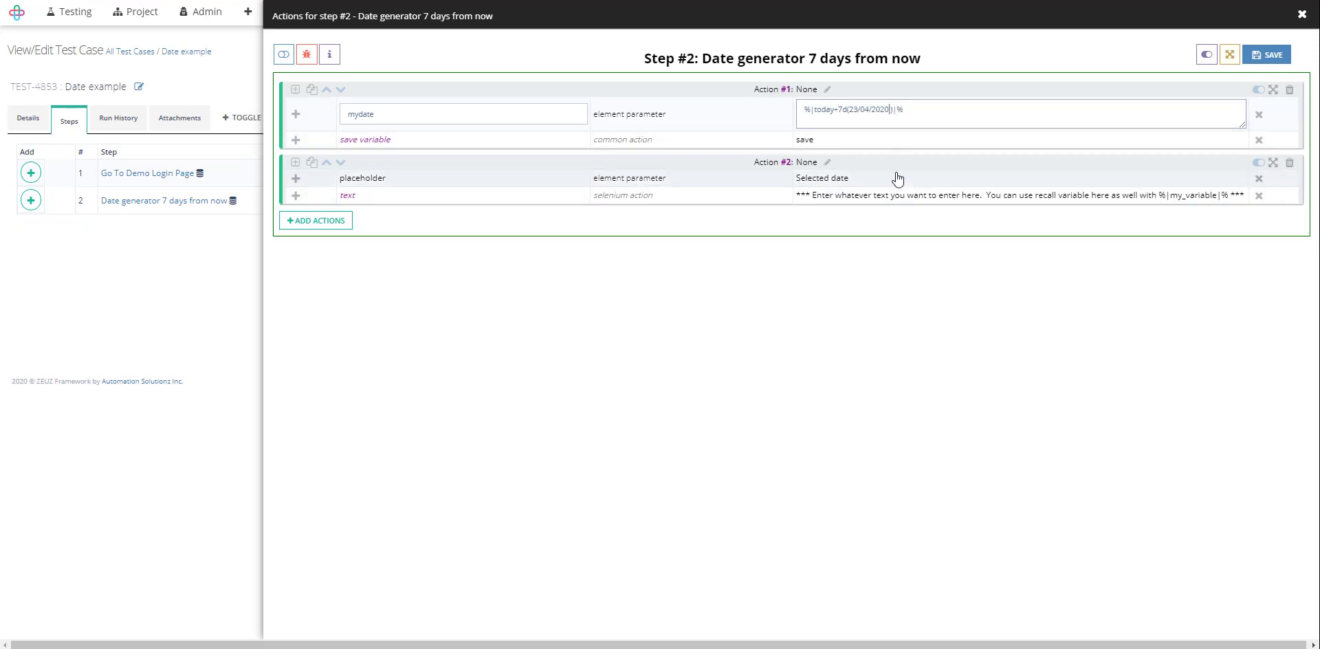
Turn the pasted date into the format DD/MM/YYYY so the expression reads %|today+7d(DD/MM/YYYY)|%
click(855, 108)
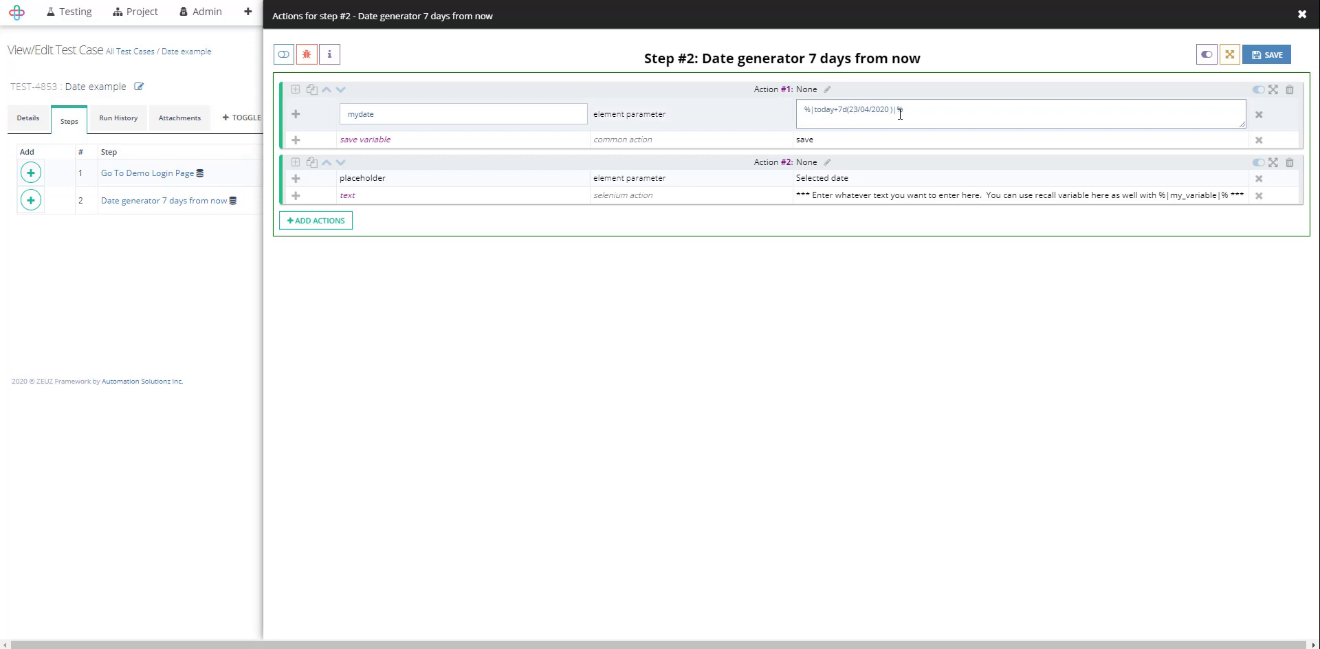
key(BackSpace)
key(BackSpace)
text(DD)
key(Delete)
key(Delete)
text(MM)
key(BackSpace)
key(BackSpace)
key(BackSpace)
key(BackSpace)
key(BackSpace)
text(YYYY)
Strip the instruction text from the Enter text action's value, leaving only %|my_variable|%
double_click(402, 115)
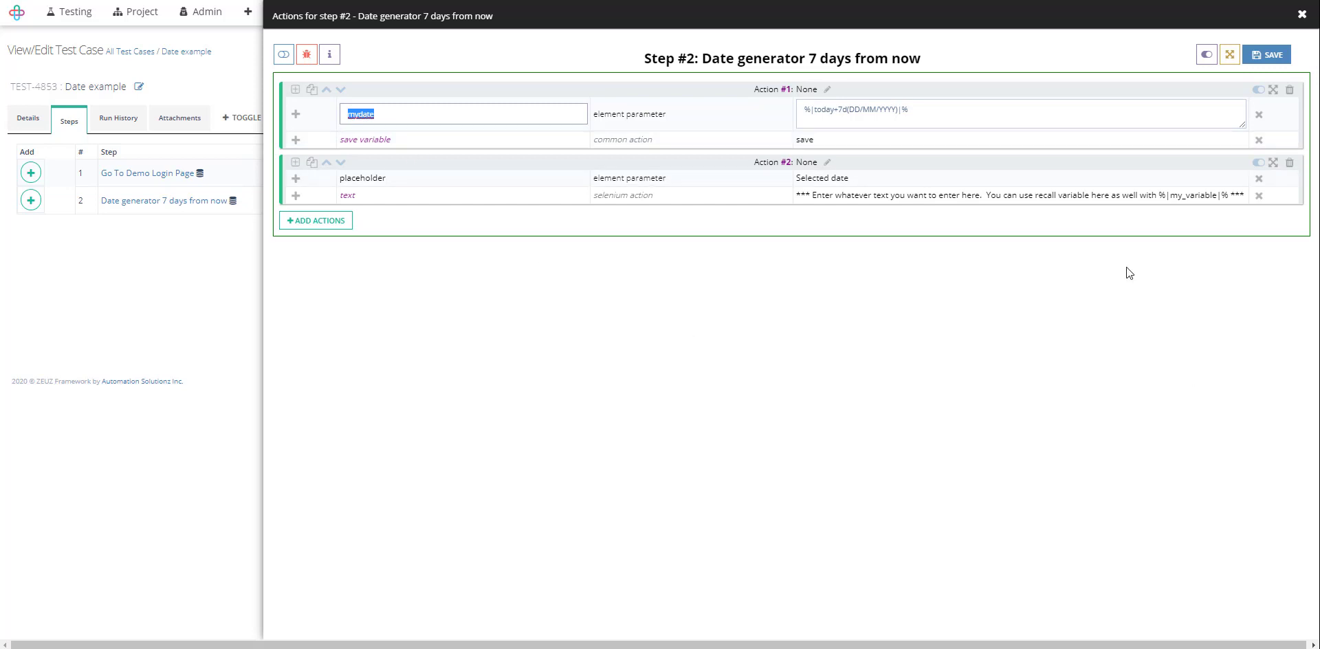
click(977, 200)
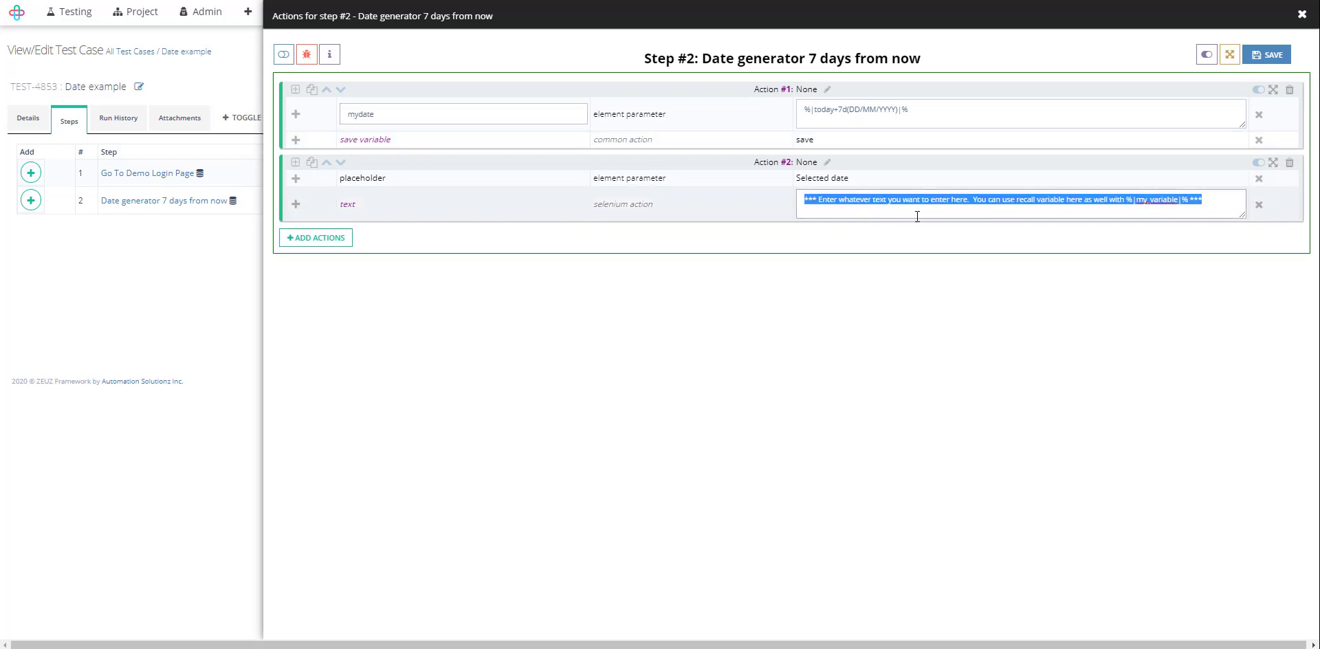
click(1107, 203)
drag(1128, 201, 625, 191)
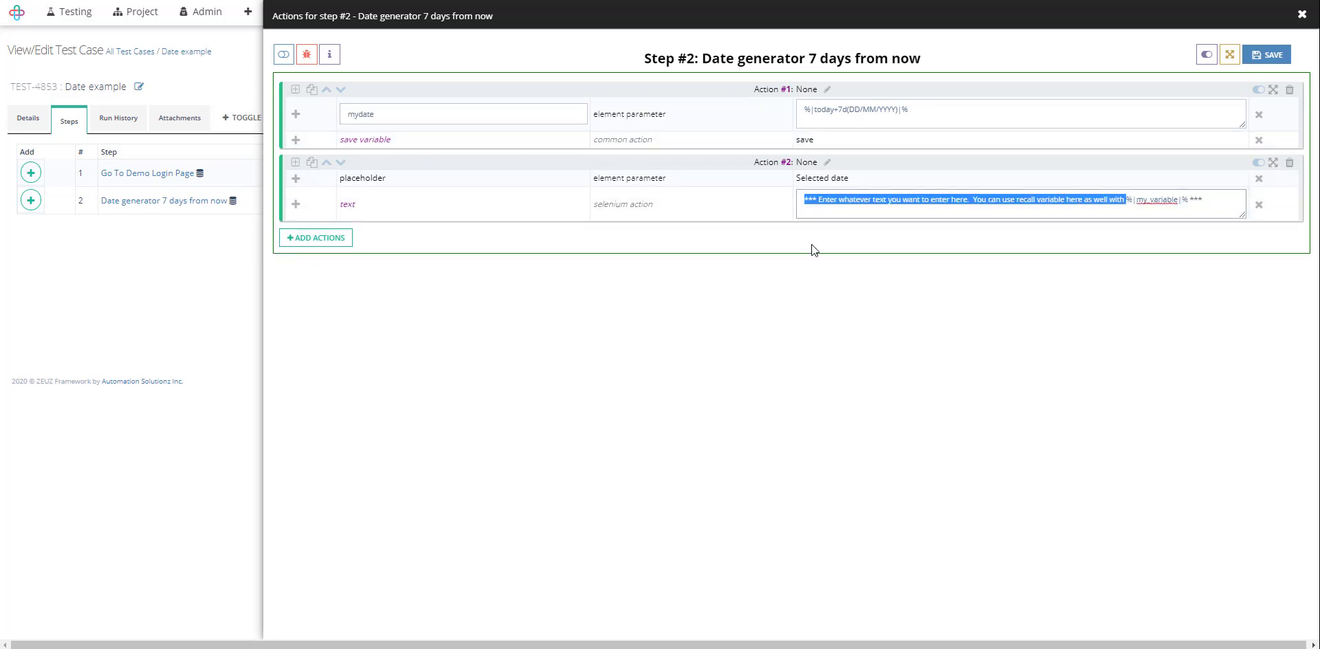
key(BackSpace)
click(949, 198)
key(BackSpace)
key(BackSpace)
key(BackSpace)
key(BackSpace)
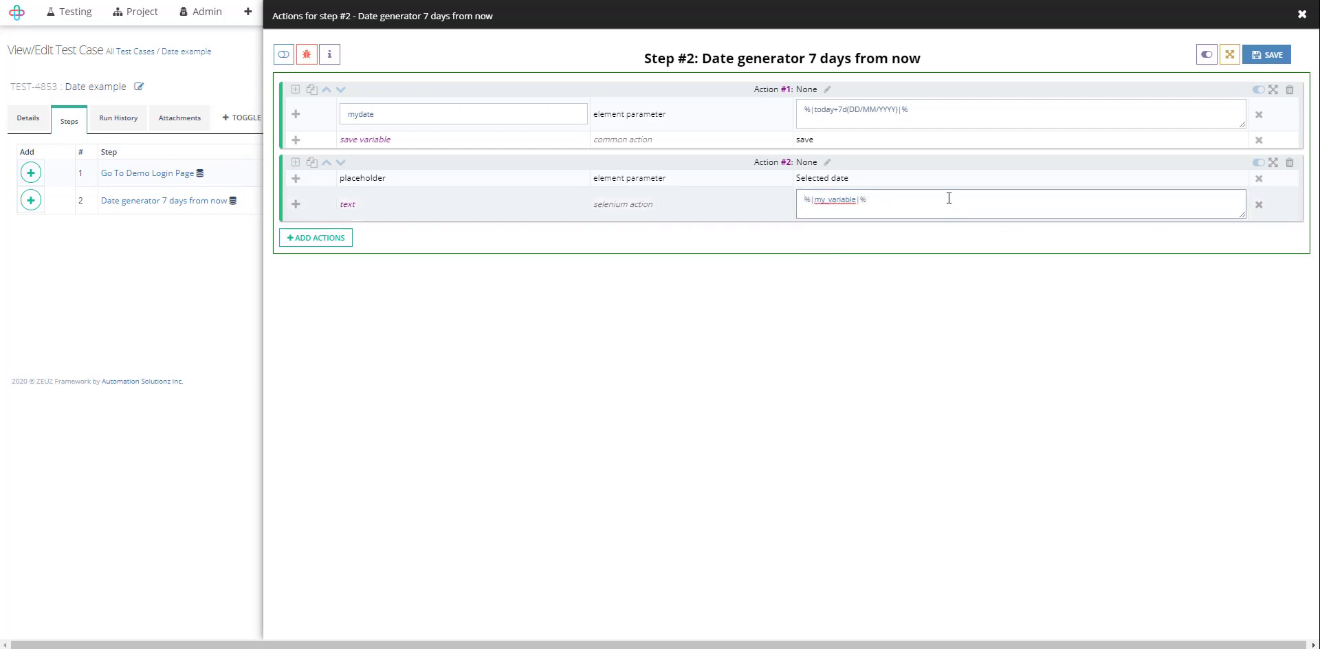
Change the recalled variable in the Enter text action to mydate and save the step's actions
double_click(834, 199)
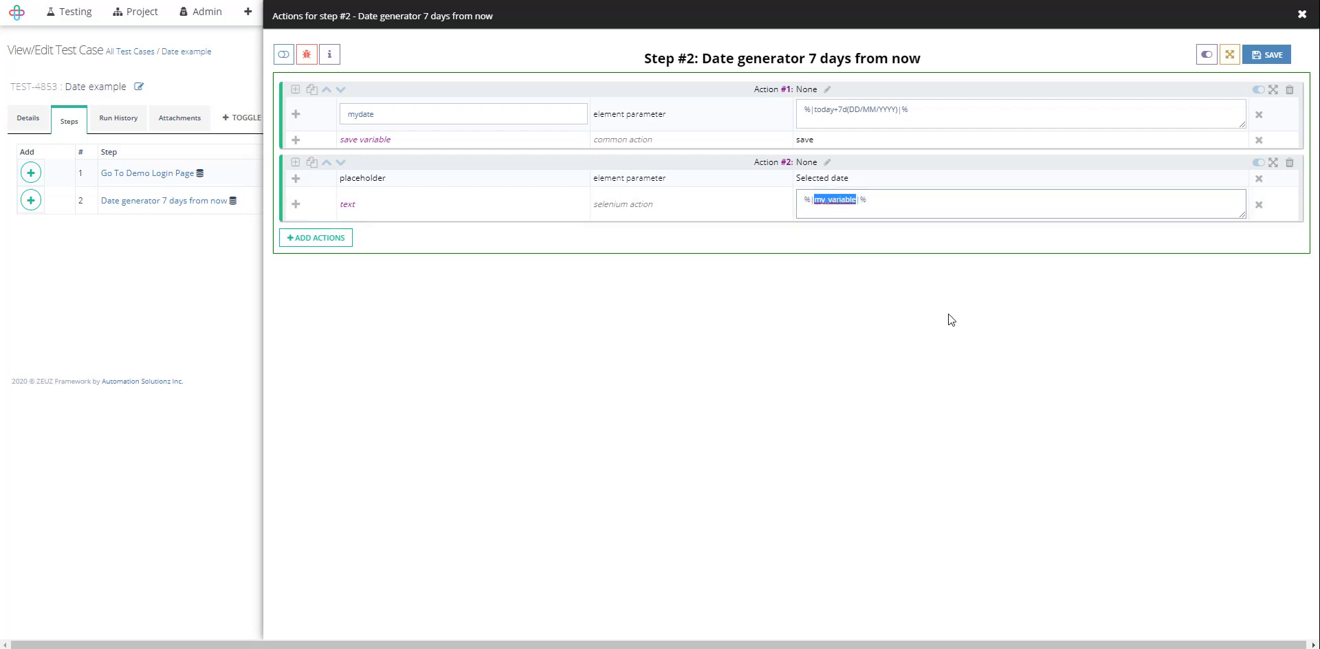
text(mydate)
click(1270, 67)
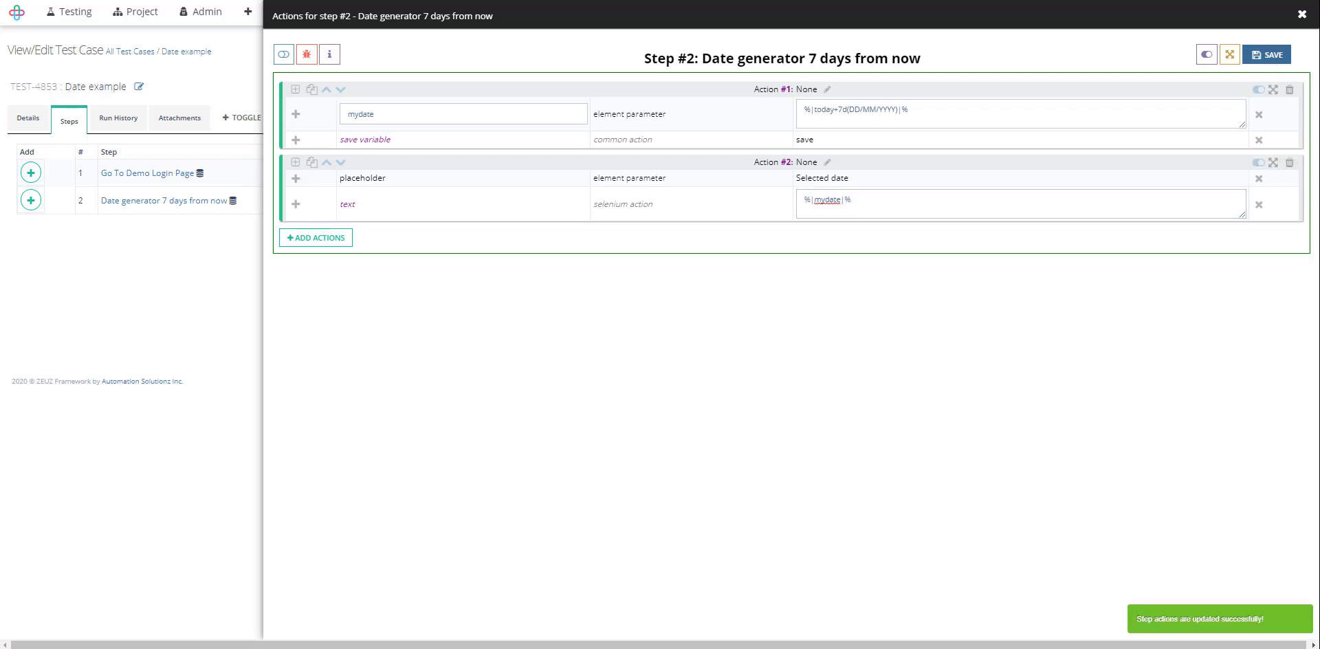